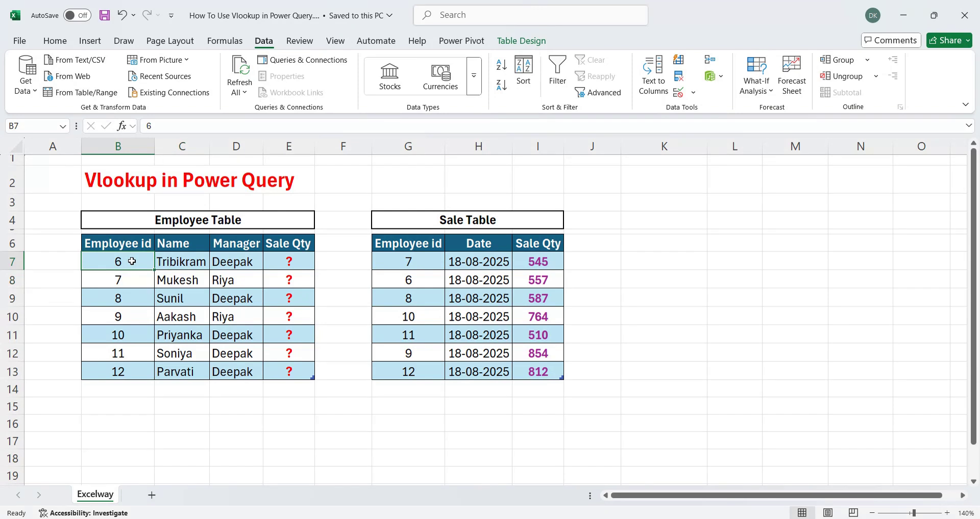
Step: Bring the Employee Table range into the Power Query Editor as a new query
click(276, 268)
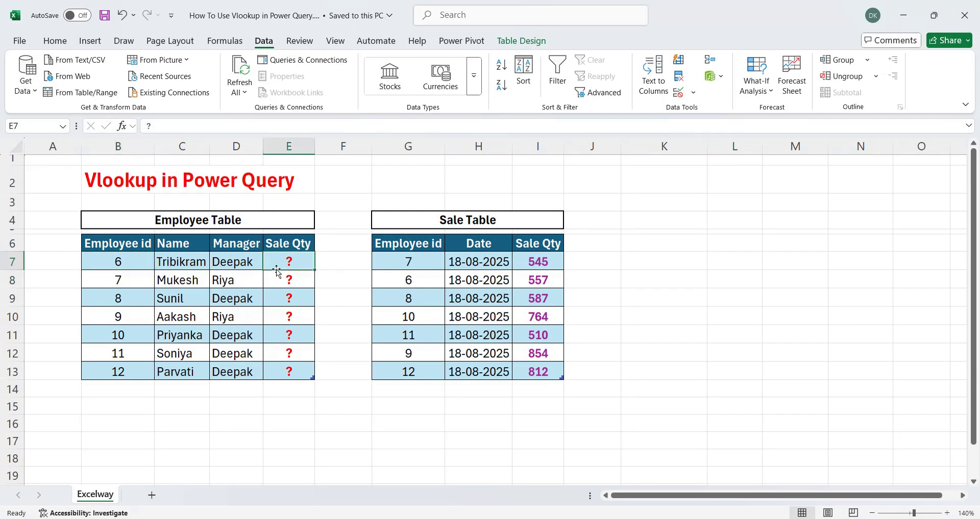
click(521, 291)
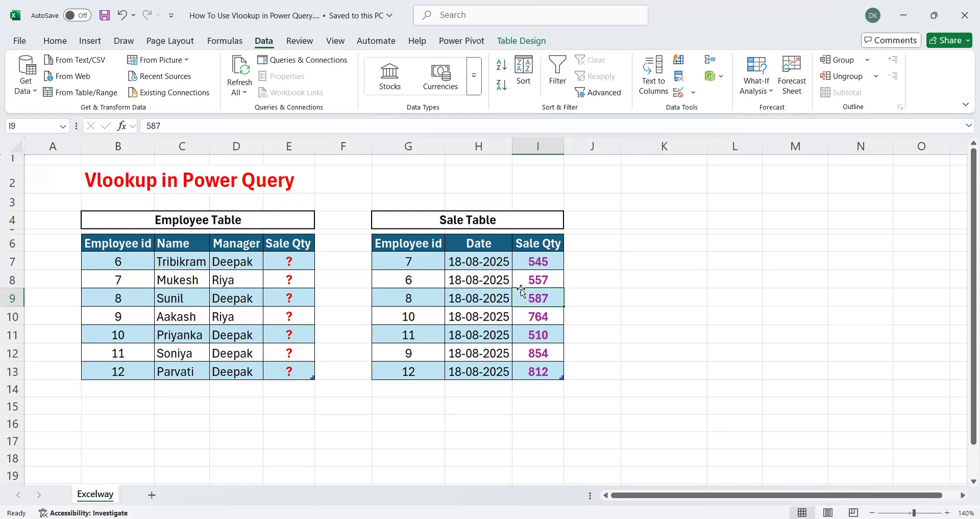
click(222, 295)
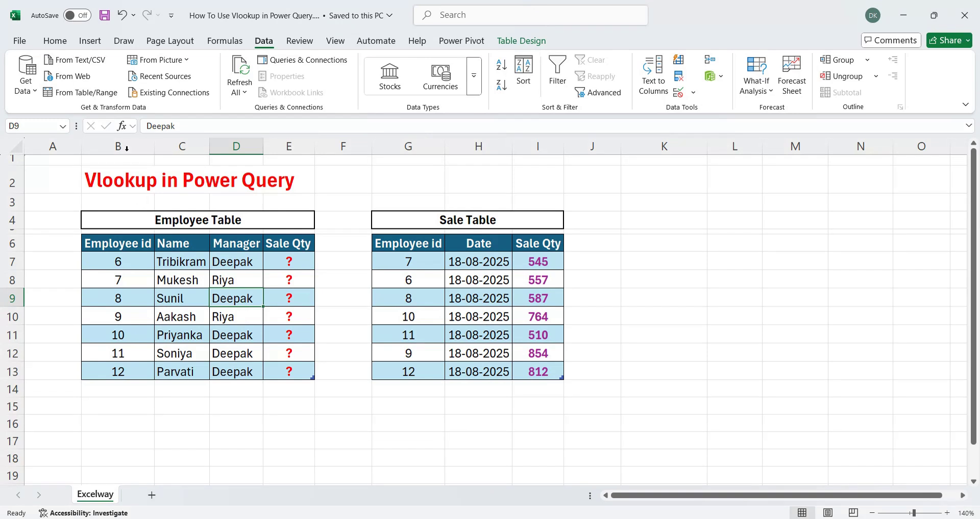
click(79, 93)
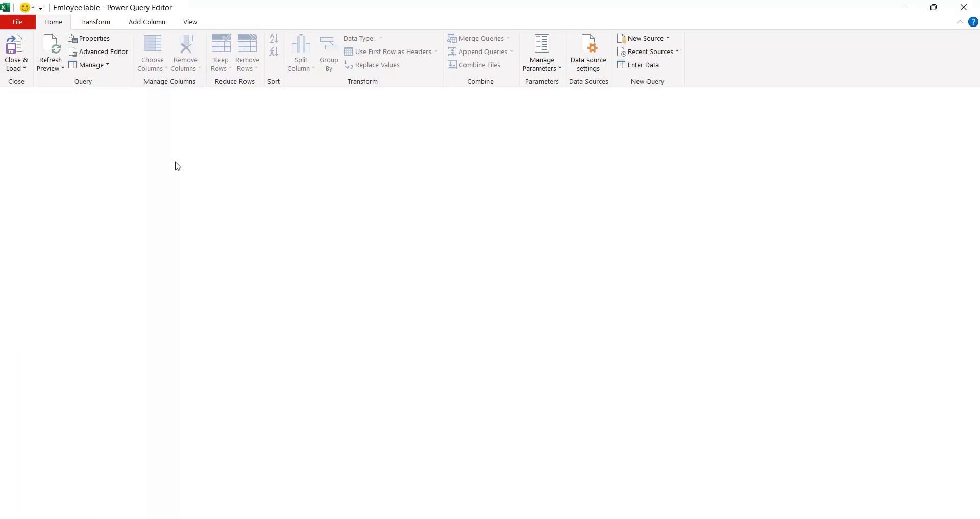
Step: Load the EmloyeeTable query to the workbook with the Only Create Connection option
click(18, 68)
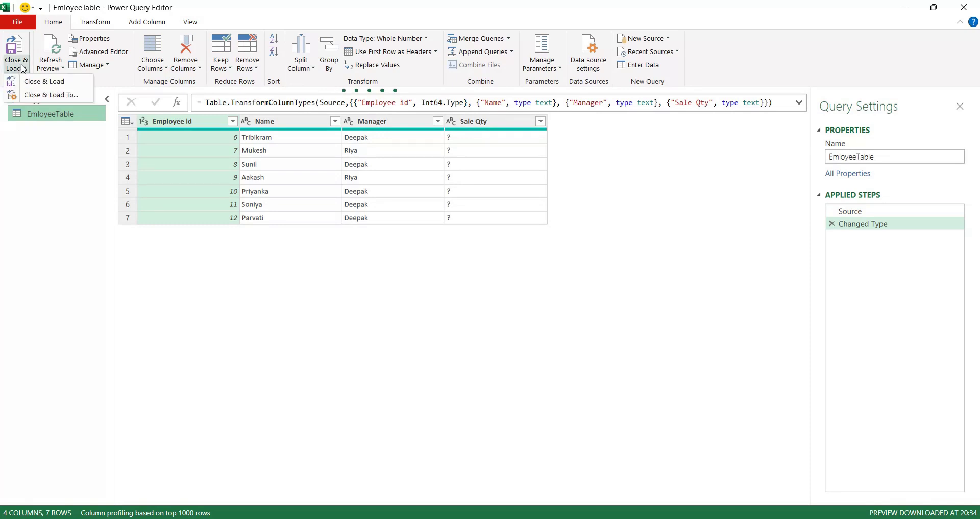
click(47, 96)
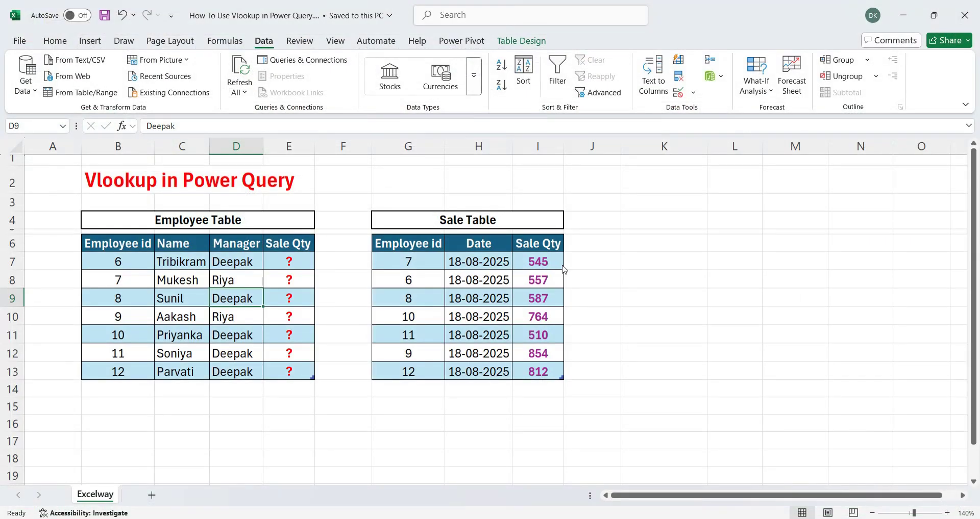
click(282, 178)
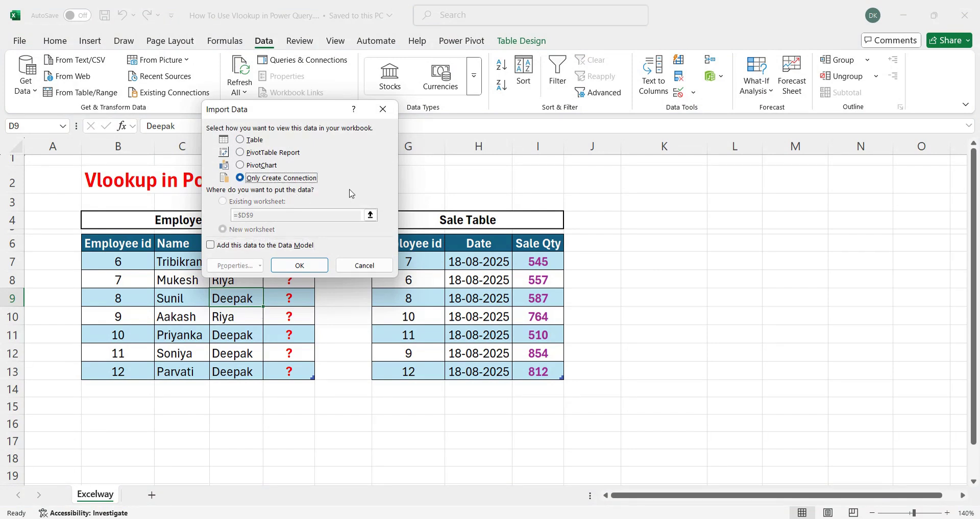
drag(287, 116, 623, 90)
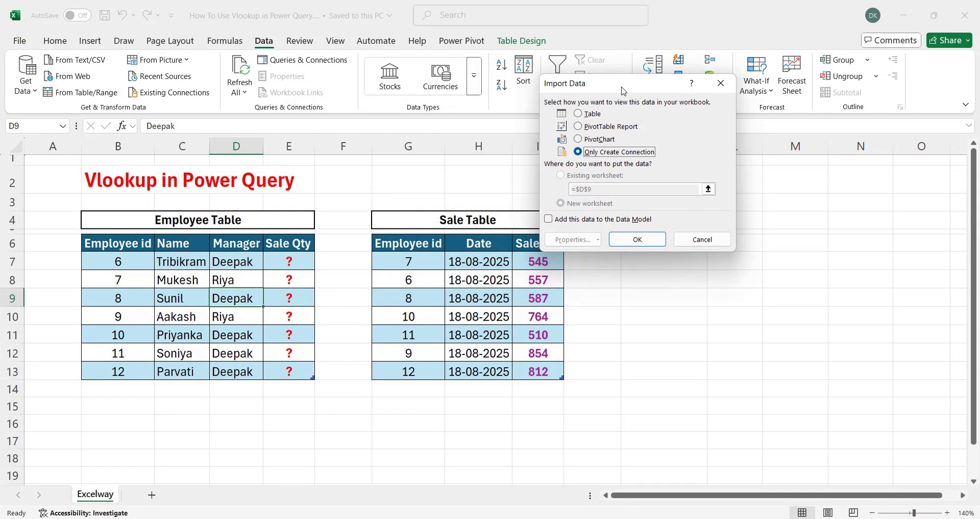
click(641, 237)
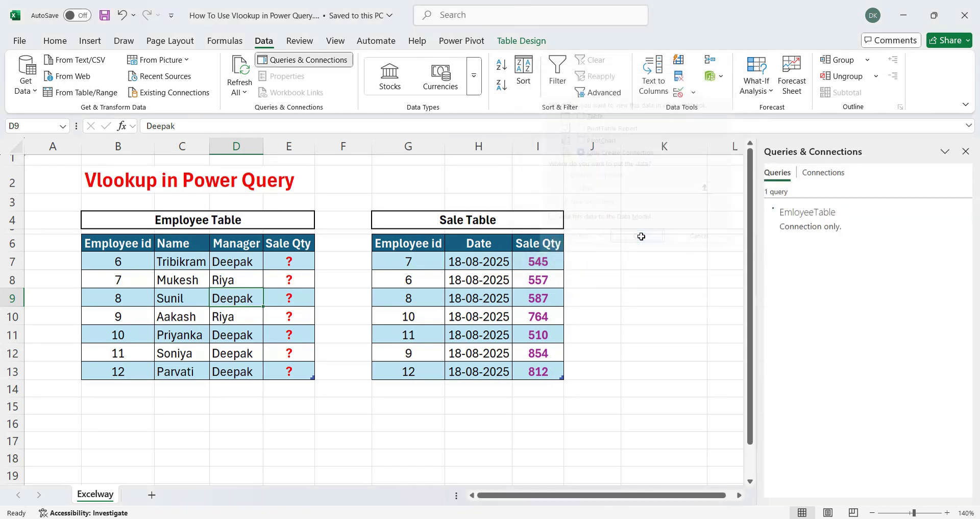
Step: Bring the Sale Table range into Power Query and load the SaleTable query with Only Create Connection
click(431, 318)
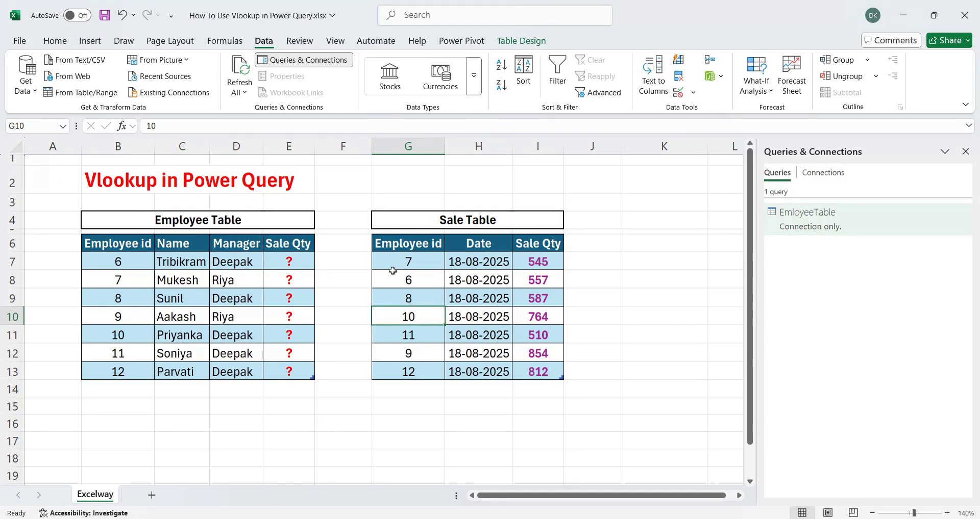
click(89, 96)
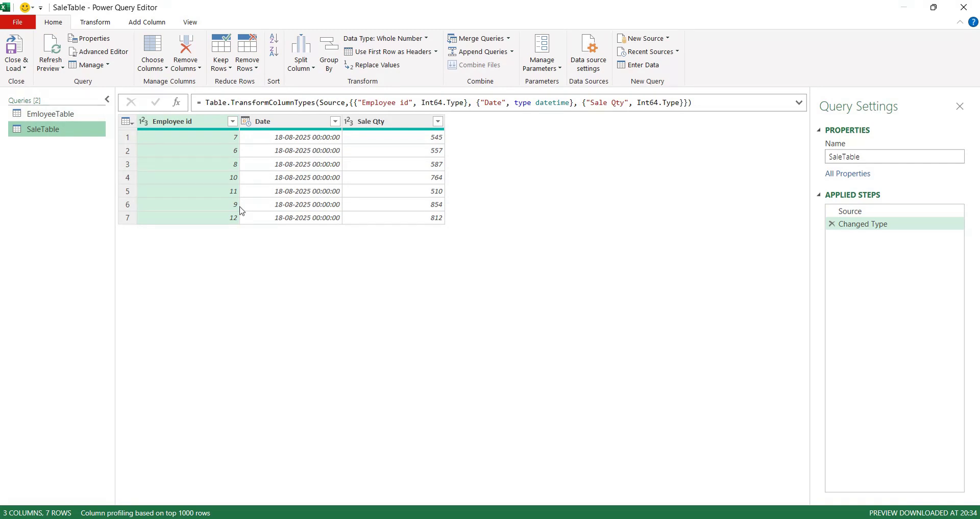
click(23, 69)
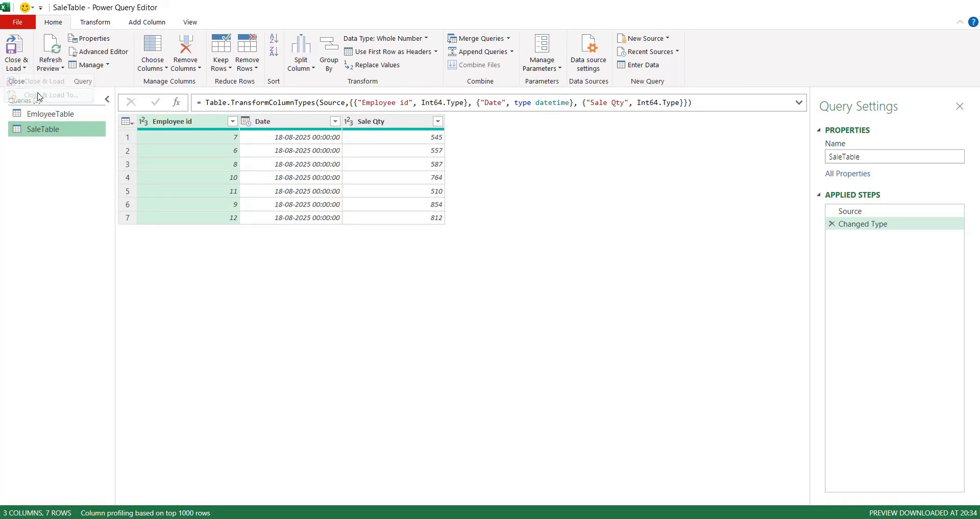
click(39, 96)
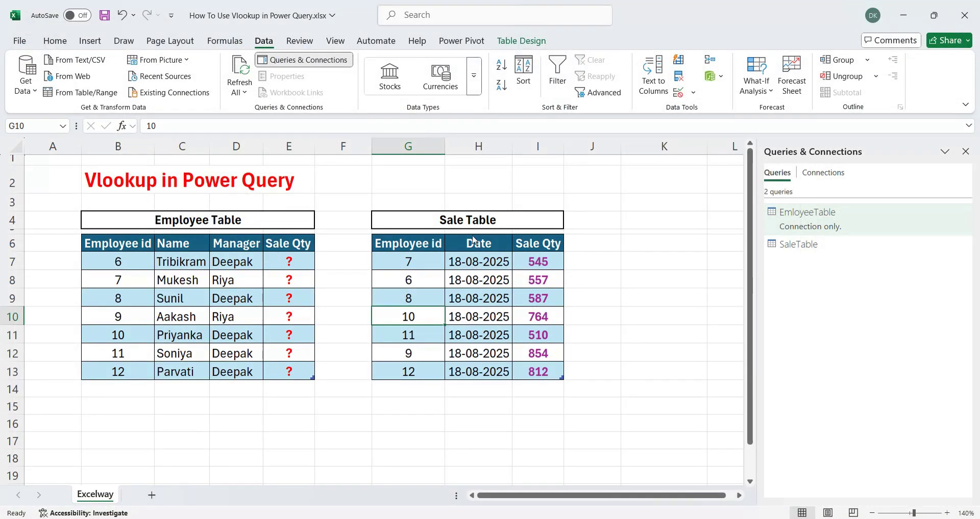
click(604, 152)
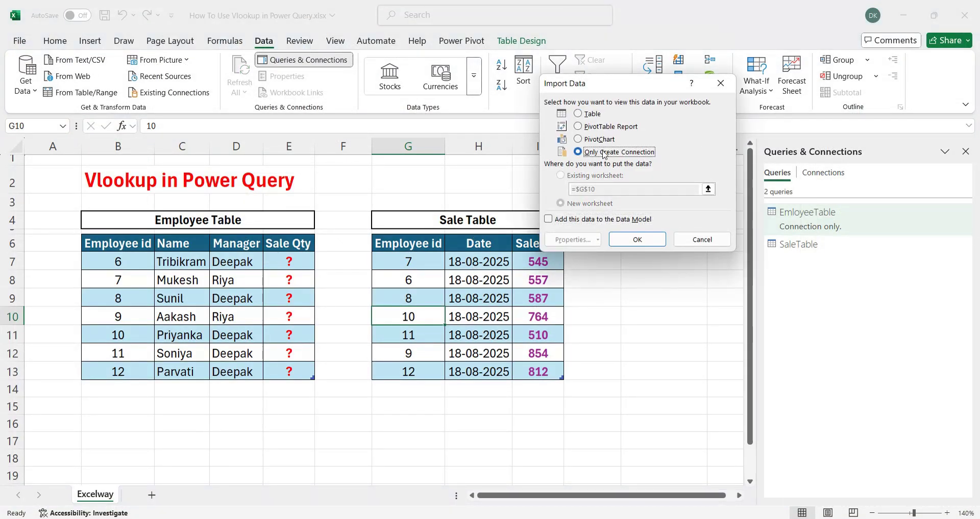
click(637, 240)
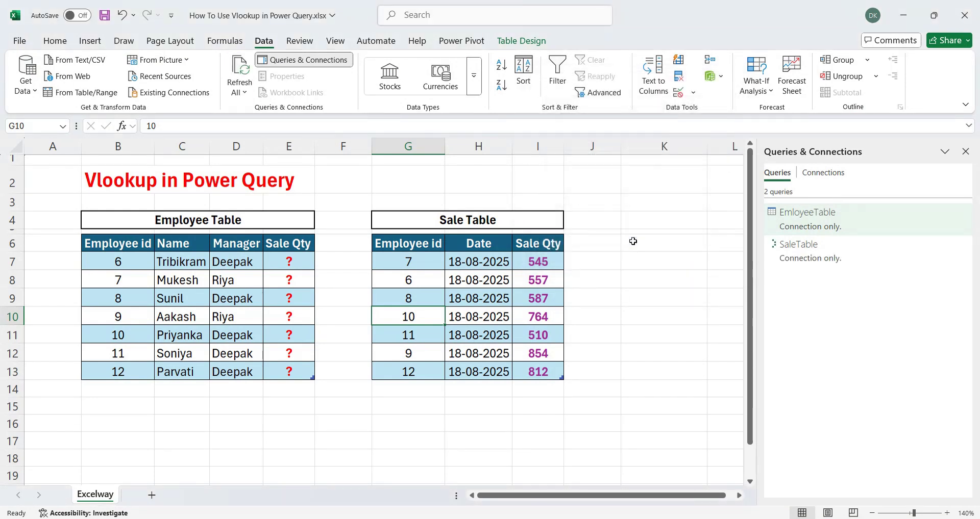
Step: Launch the Power Query Editor and review the EmloyeeTable and SaleTable queries, ending on EmloyeeTable
click(28, 86)
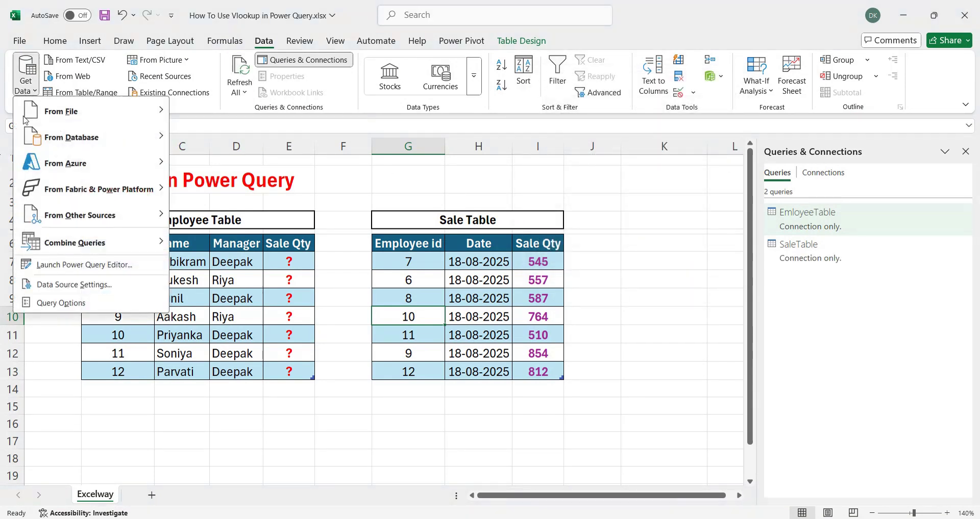
click(113, 271)
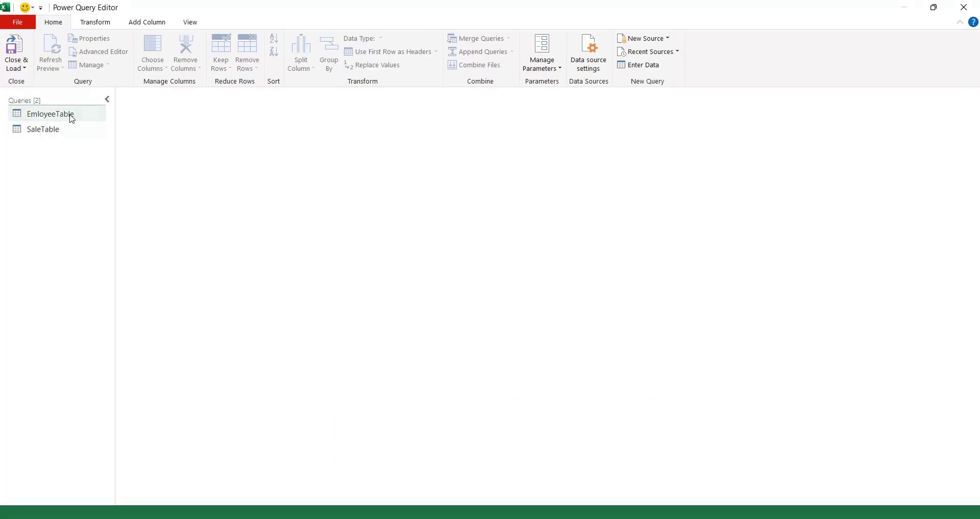
click(70, 115)
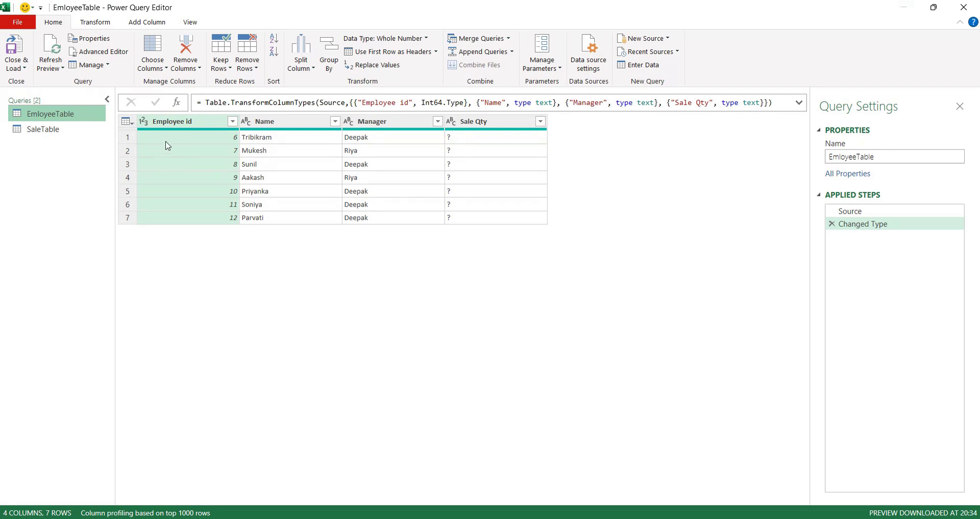
click(49, 131)
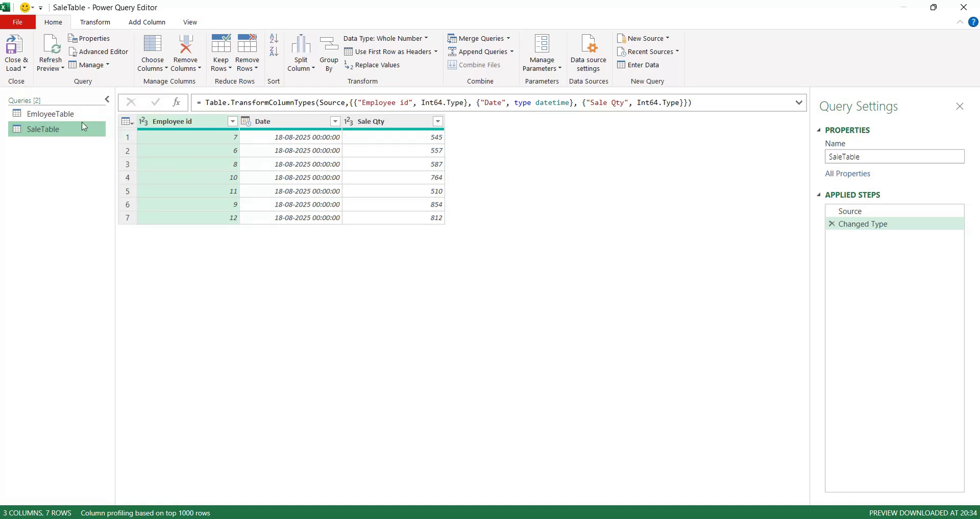
click(61, 114)
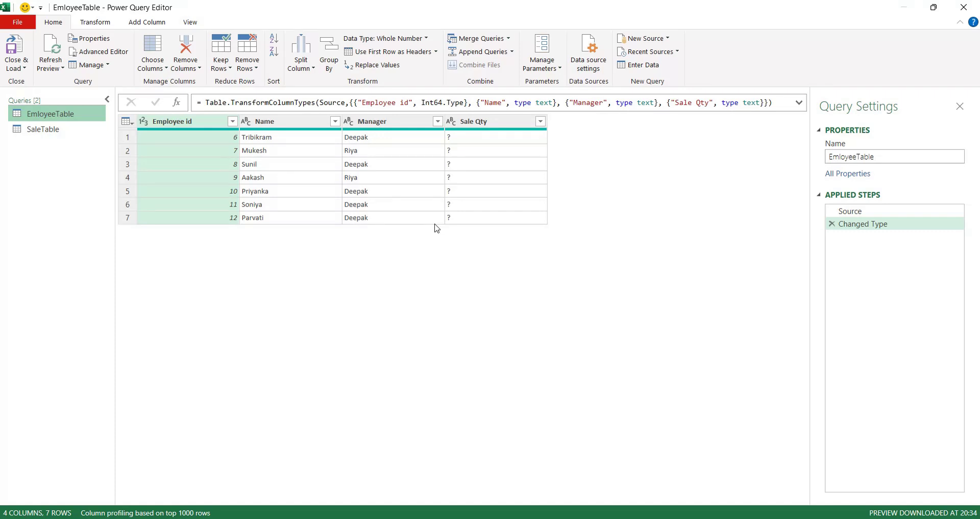
Step: Start a custom column in the EmloyeeTable query and begin its formula with a reference to SaleTable
click(159, 26)
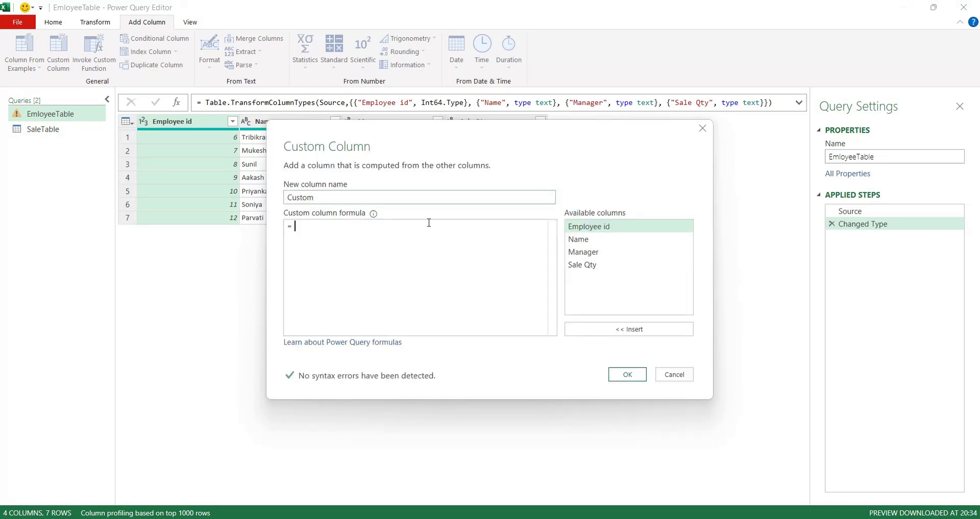
drag(573, 149, 518, 267)
click(335, 385)
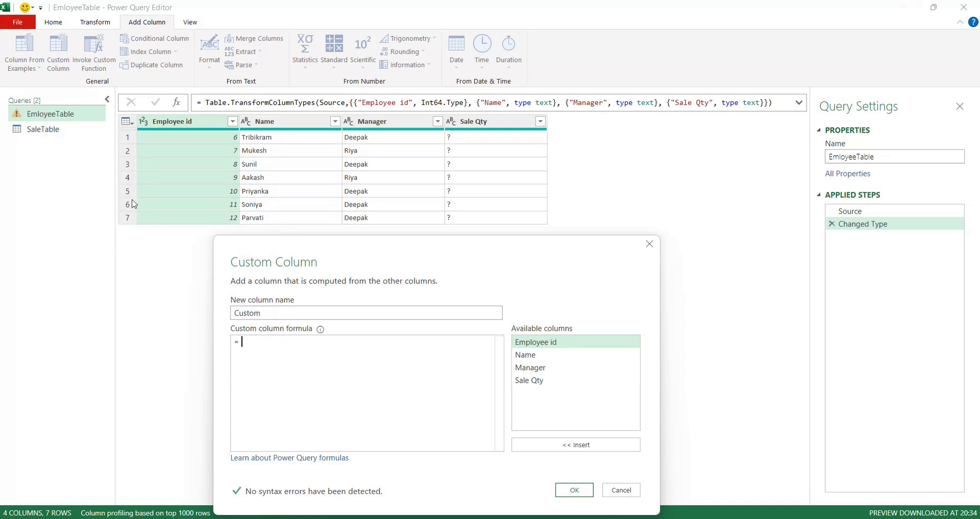
text(Sal)
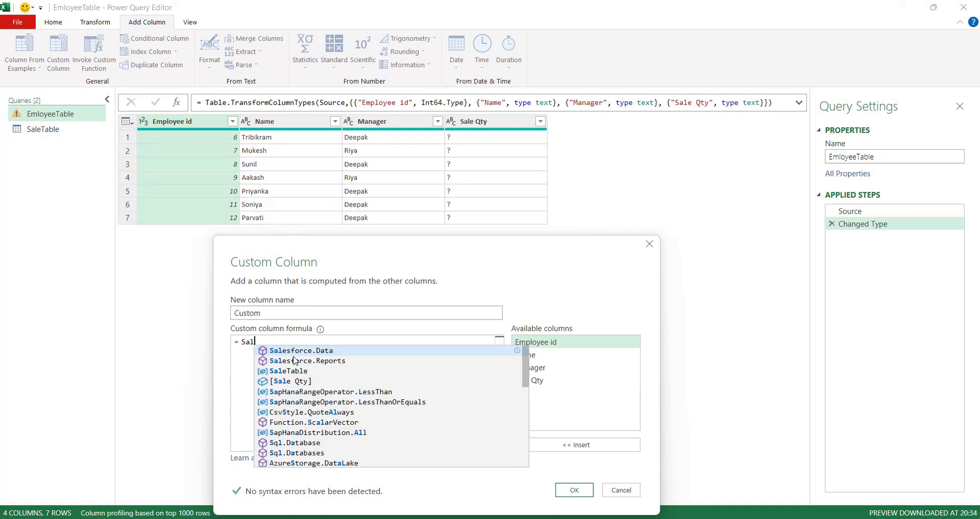
text(eTable)
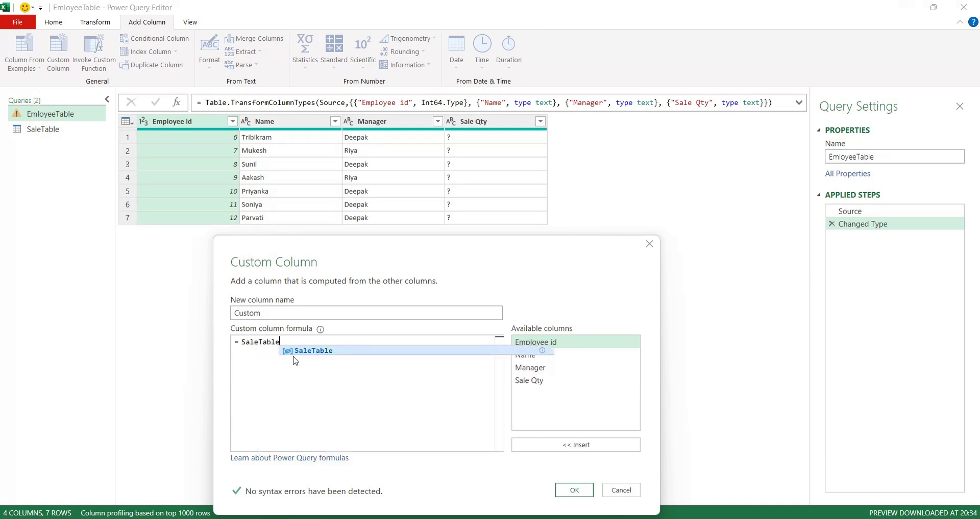
click(294, 356)
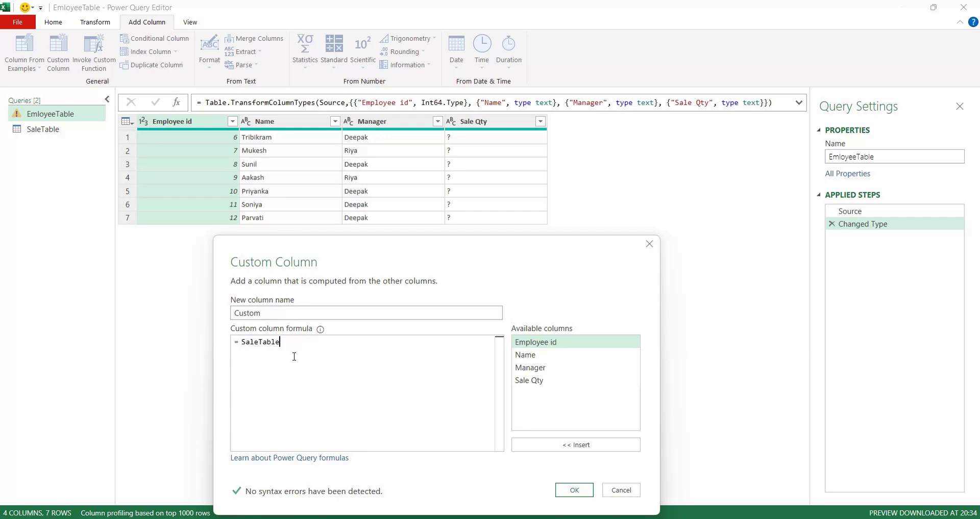
Step: Complete the formula as SaleTable[Sale Qty]{0} and add the column under the name Custom
text([)
key(Down)
key(Down)
key(Down)
key(Return)
text({0})
drag(501, 255, 494, 146)
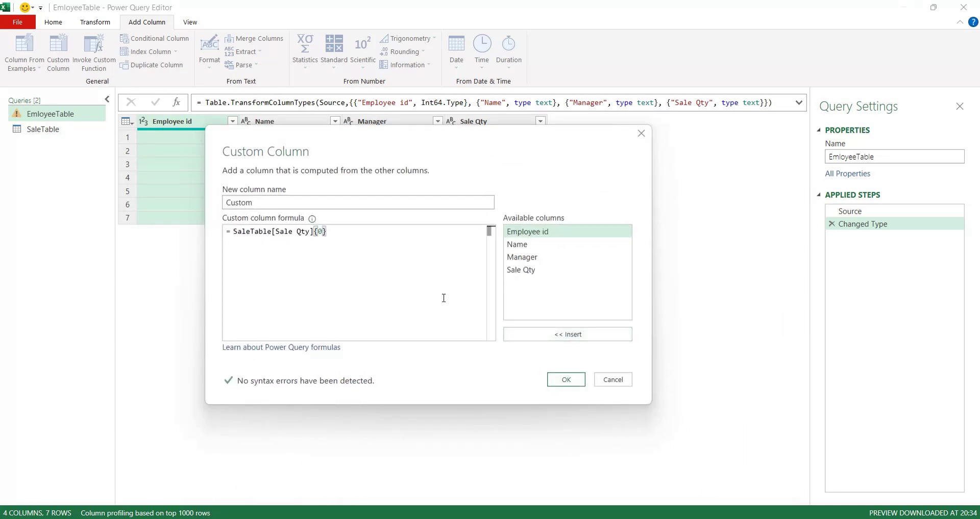
click(564, 382)
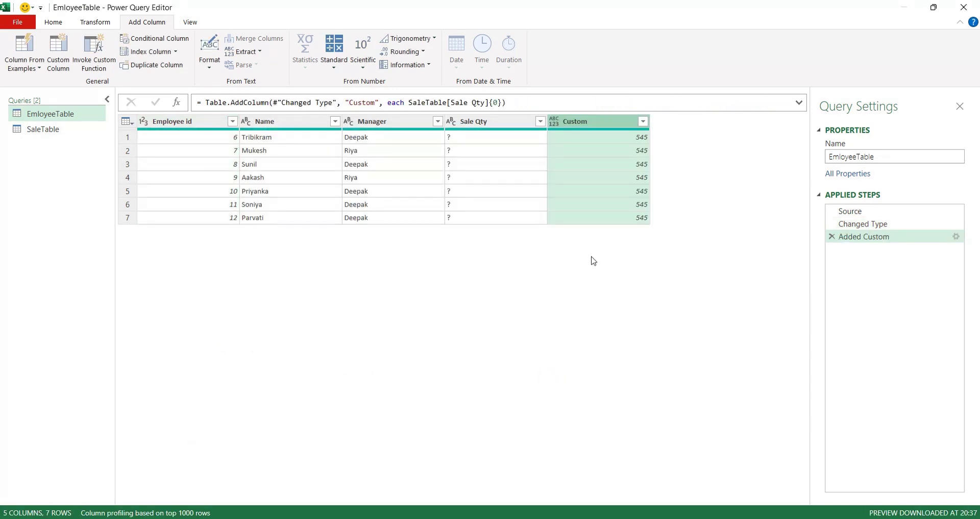
Step: Compare the first Sale Qty row in SaleTable with the first employee in EmloyeeTable, and examine that employee id's row in SaleTable
click(70, 130)
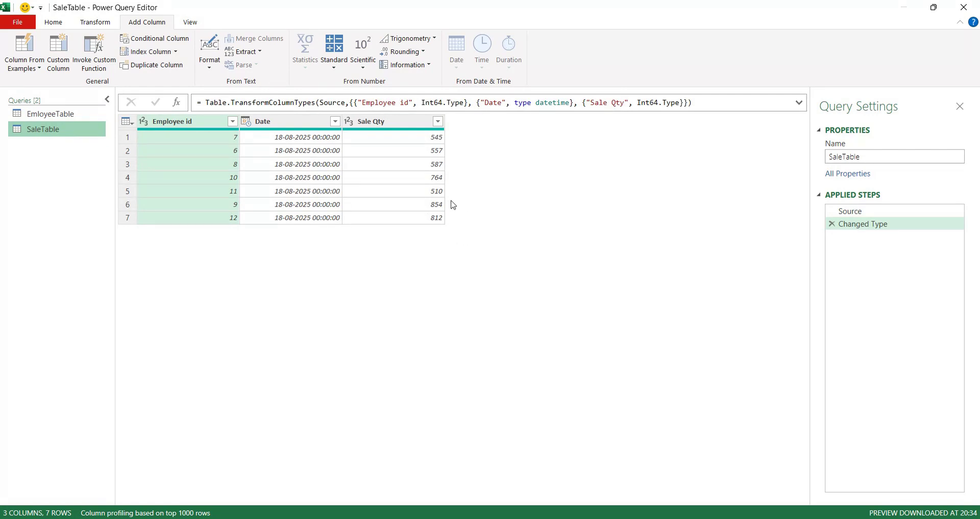
click(424, 141)
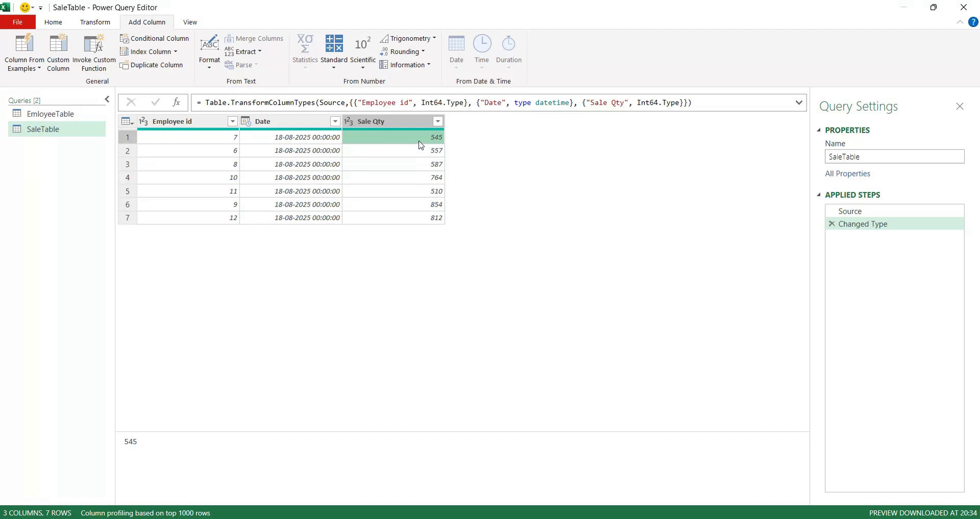
click(50, 114)
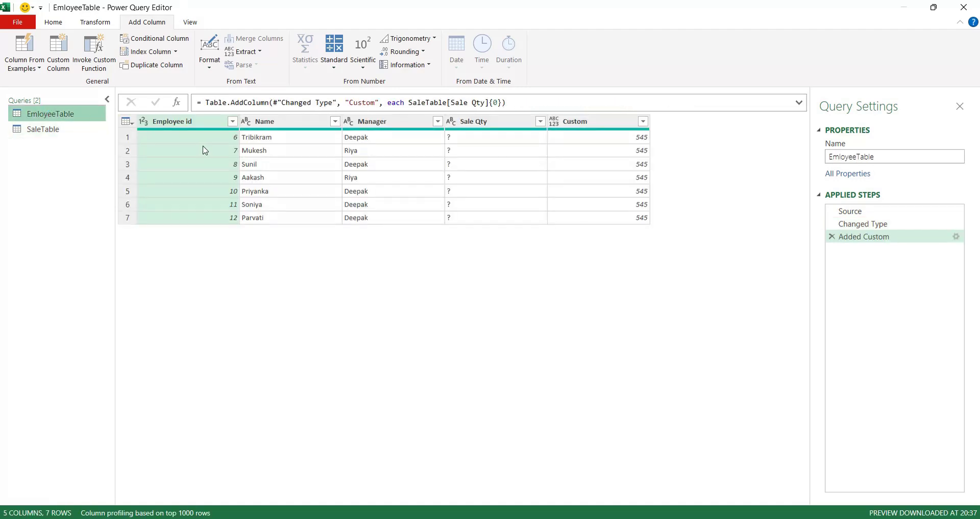
click(203, 143)
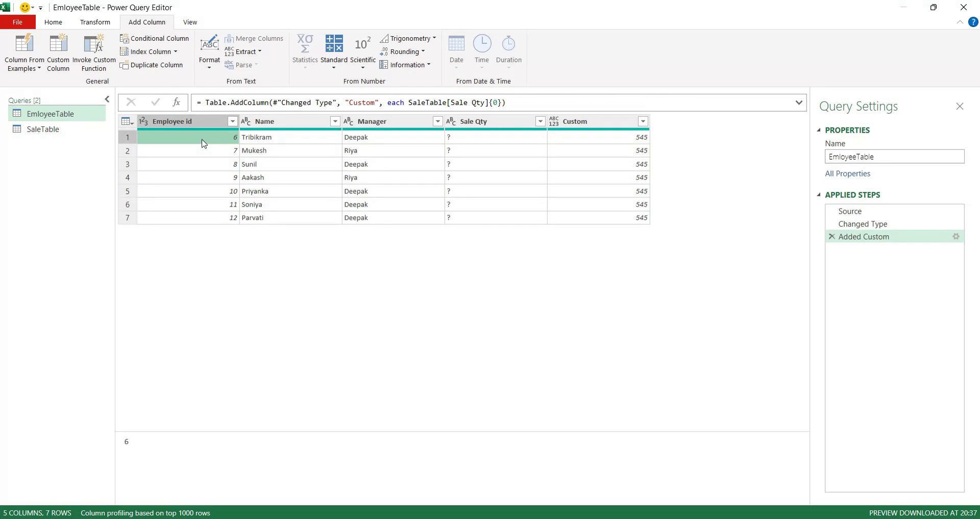
click(51, 130)
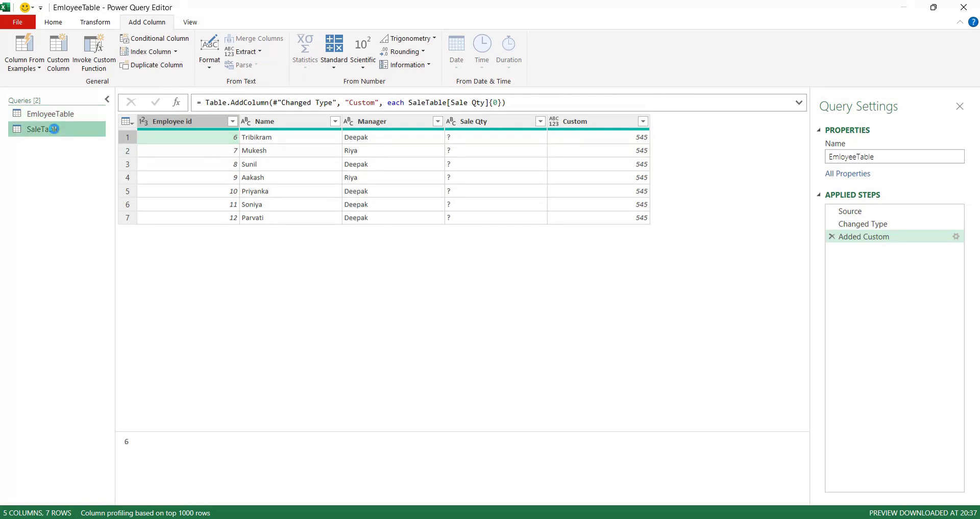
click(187, 154)
click(128, 152)
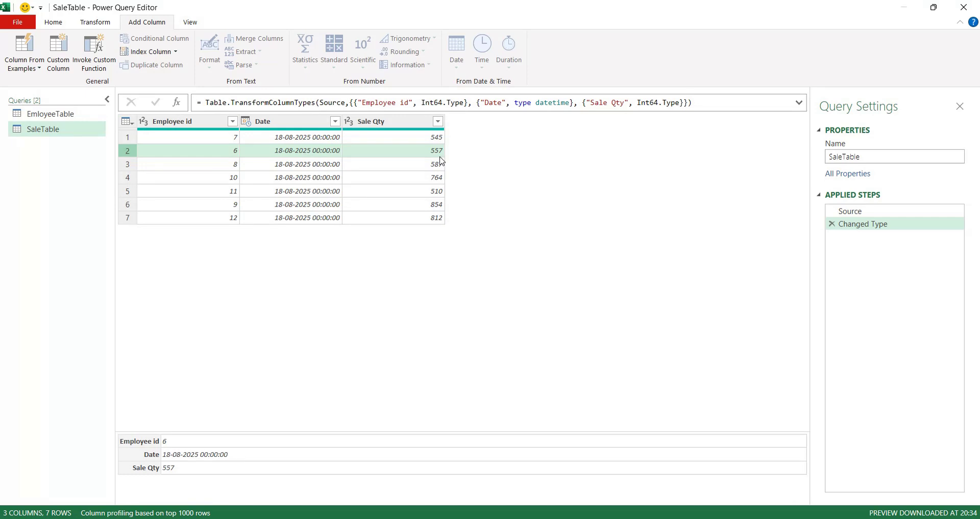
Step: Return to the EmloyeeTable query and change the custom column's formula to SaleTable[Sale Qty]{1}
click(67, 114)
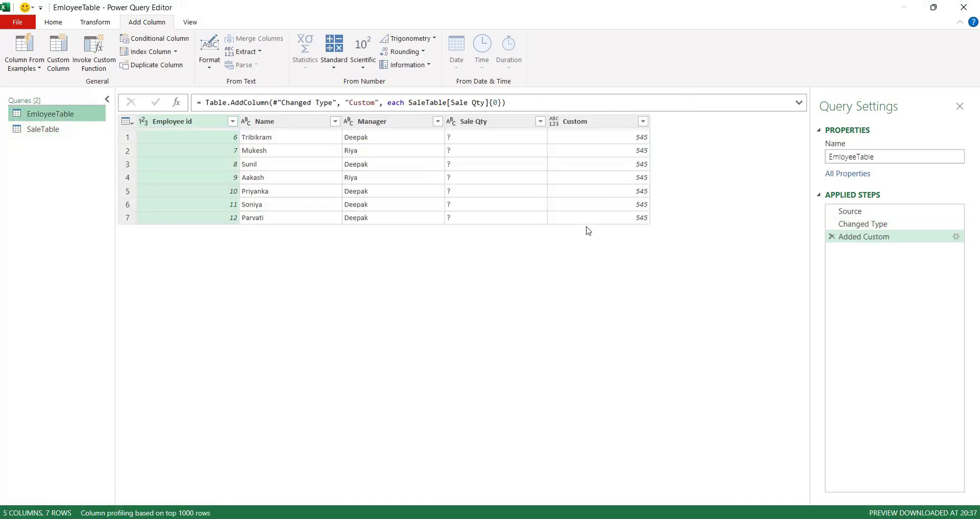
click(956, 237)
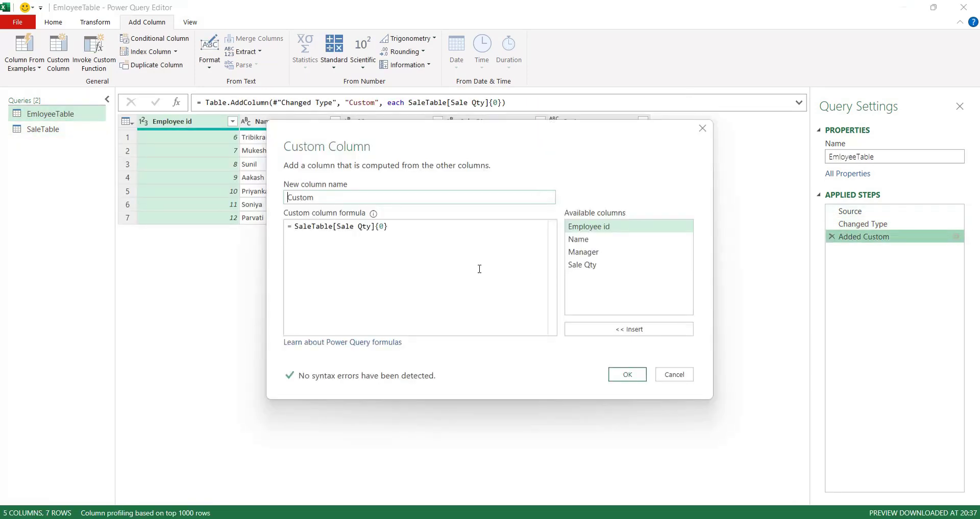
click(388, 229)
key(BackSpace)
text(1)
click(627, 375)
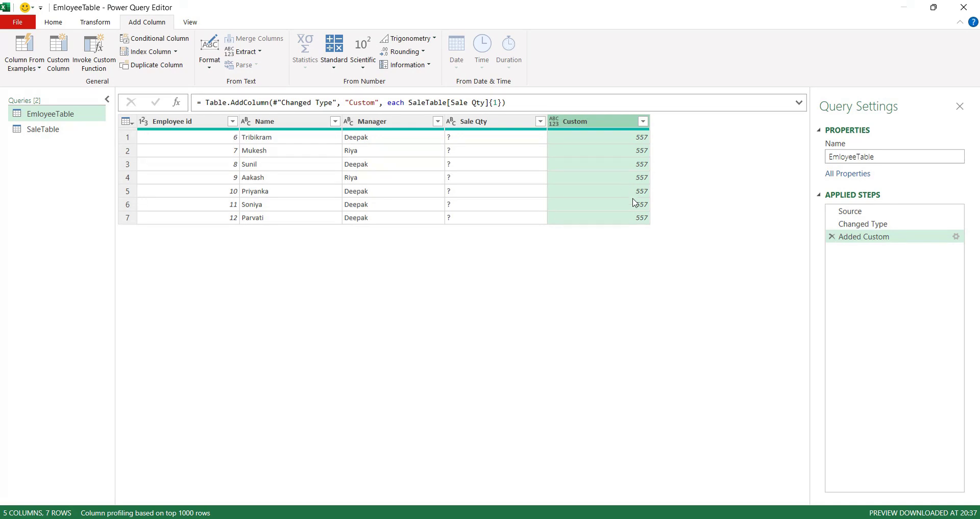
Step: Reopen the custom column's definition in EmloyeeTable and replace the fixed row index with the start of a List.PositionOf function
click(955, 237)
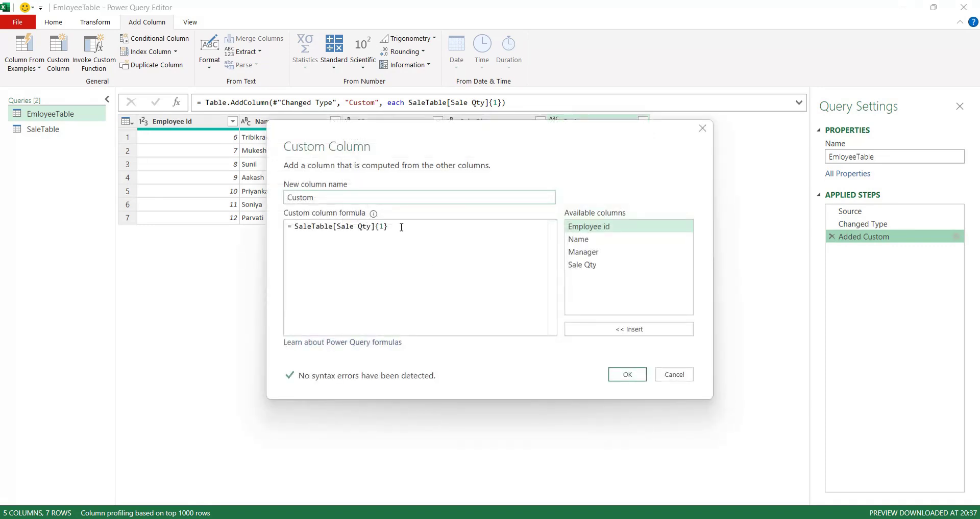
click(380, 227)
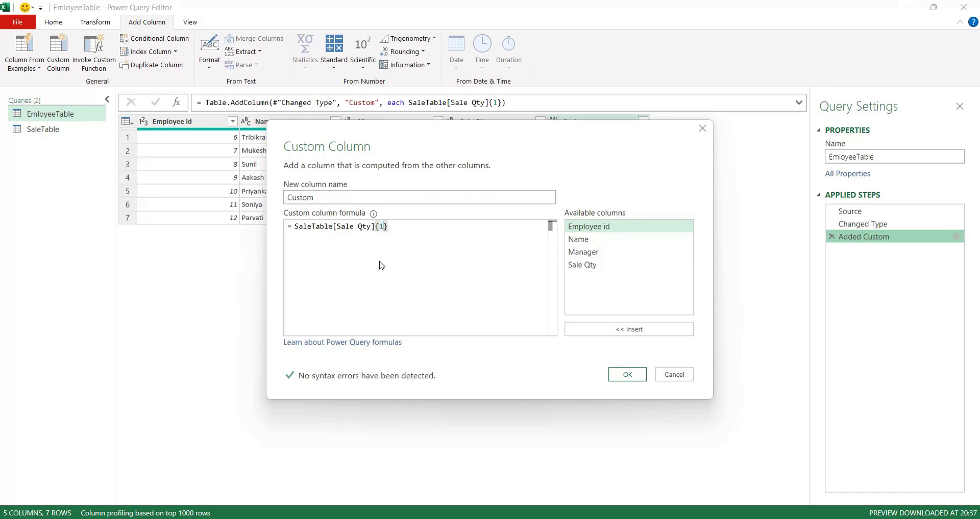
drag(548, 160, 461, 307)
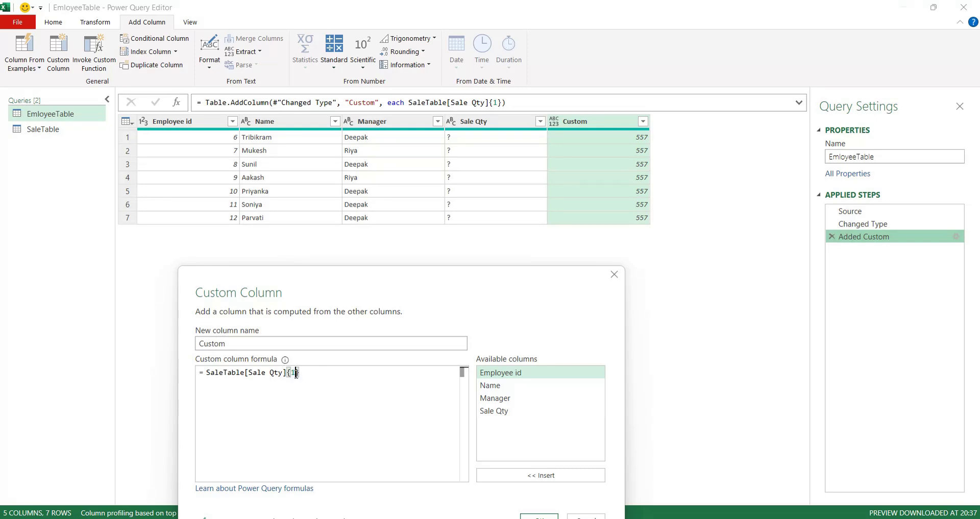
drag(479, 296, 504, 269)
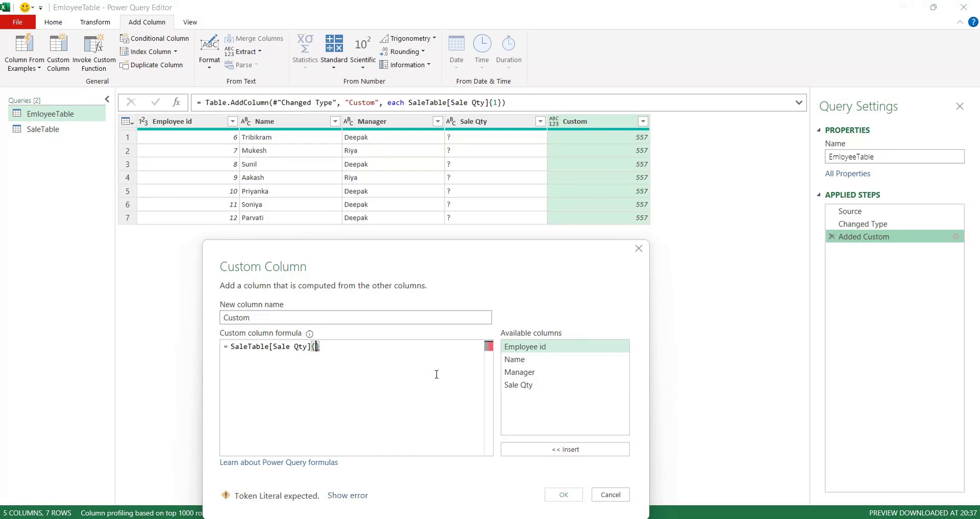
key(BackSpace)
text(List.)
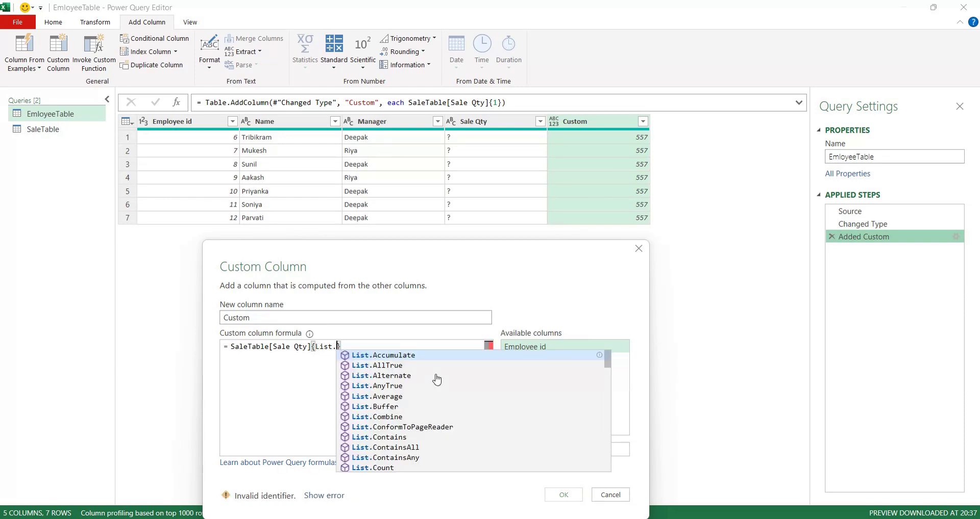
text(PositionOf)
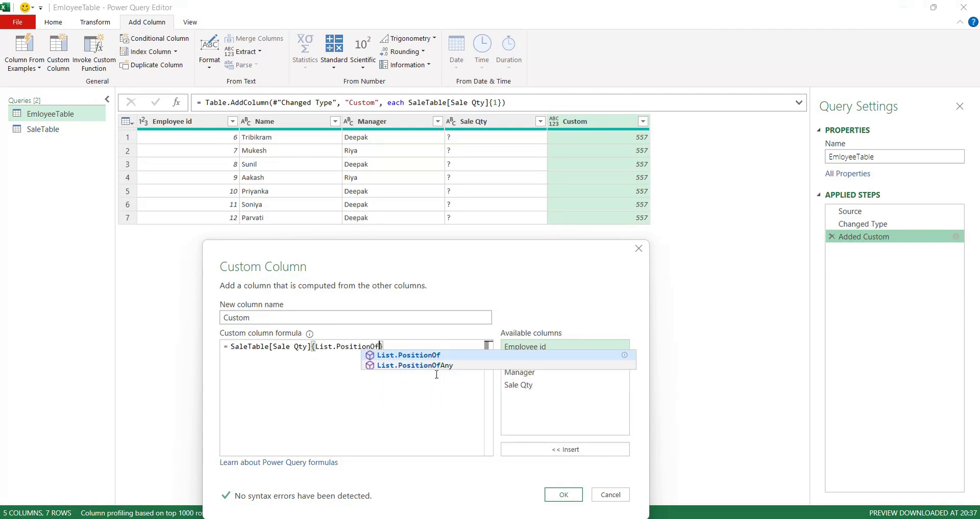
text(()
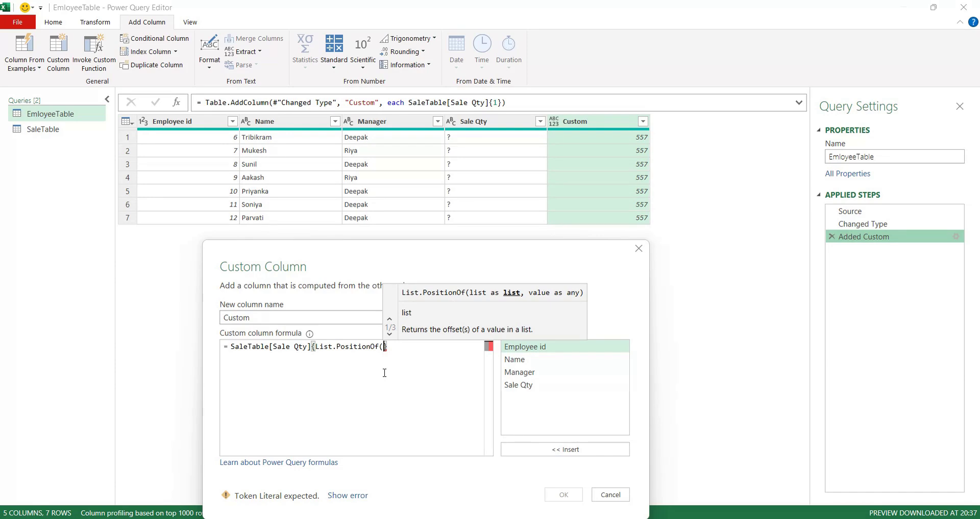
Step: Complete List.PositionOf with SaleTable[Employee id] as the list and the current table's [Employee id] as the value
text(SaleTable)
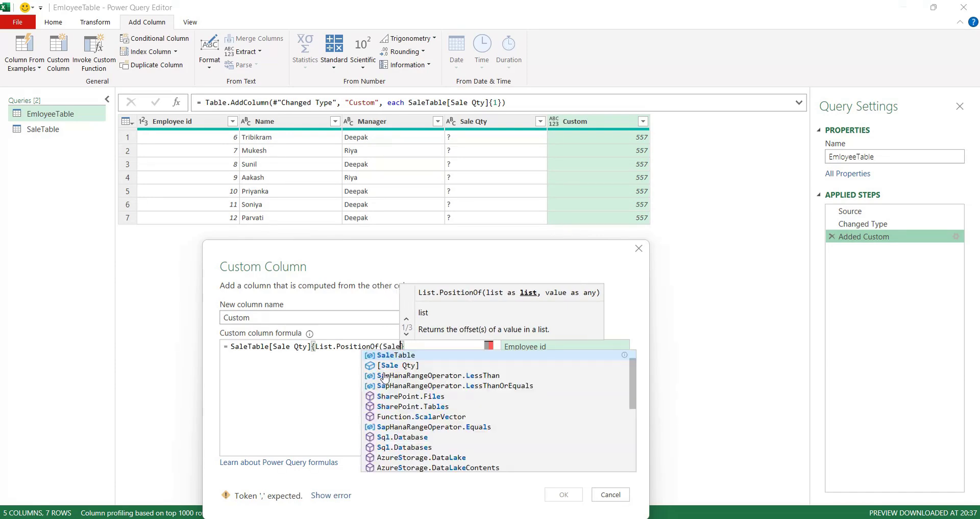
text([)
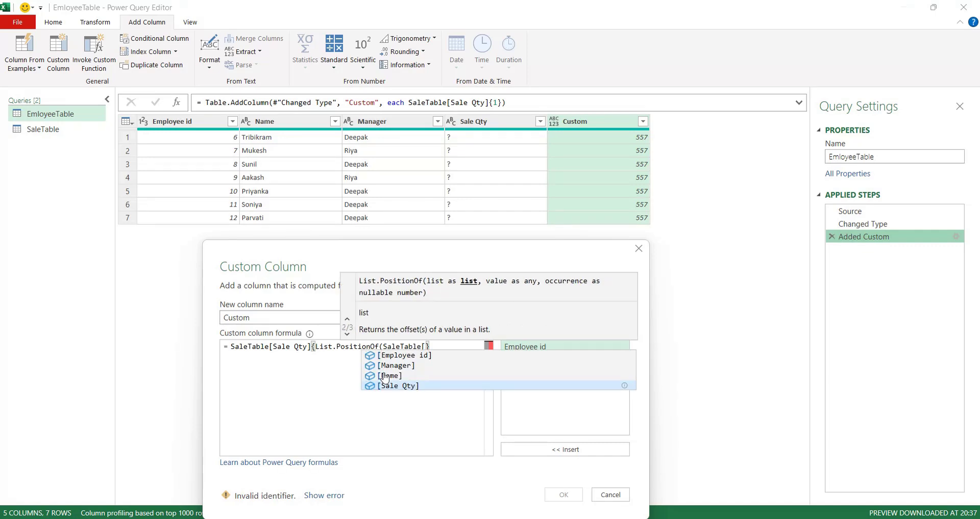
key(Down)
key(Tab)
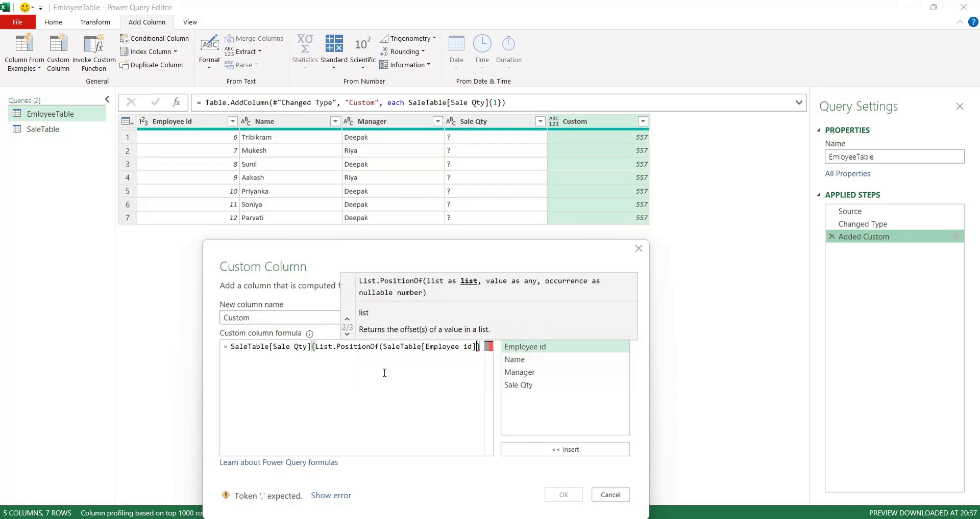
text(,)
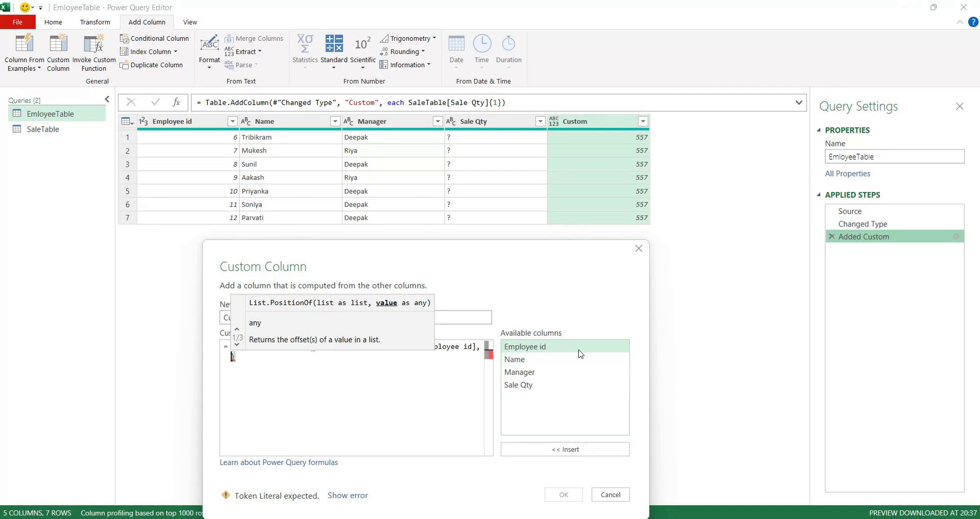
click(566, 450)
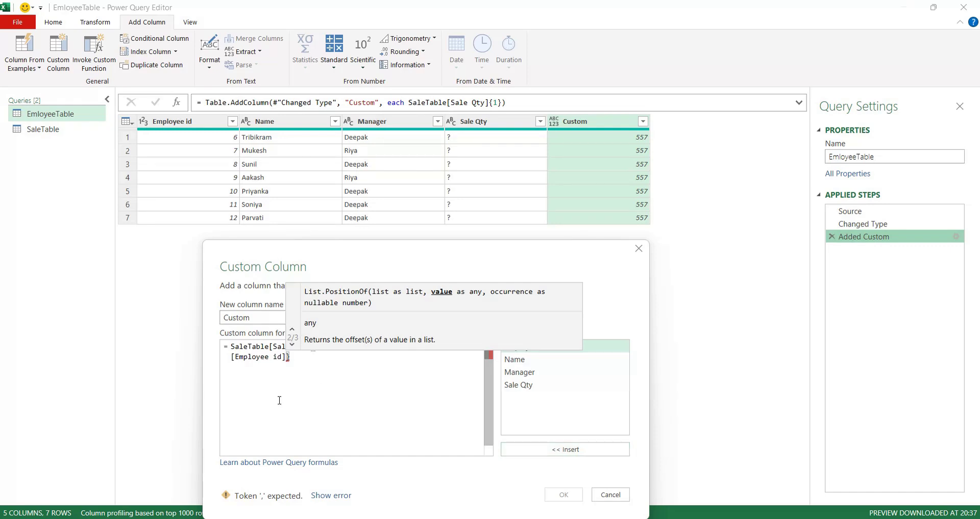
text())
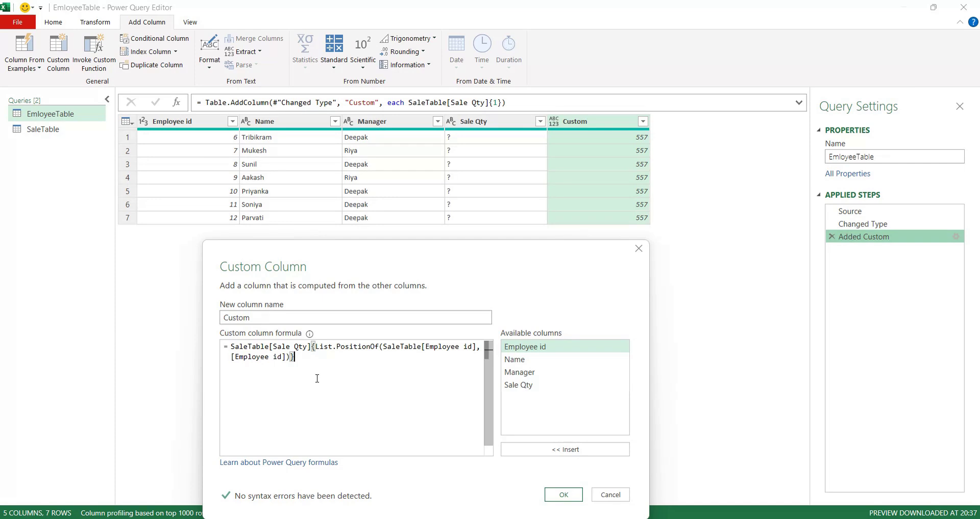
Step: Name the custom column Final Sale Qty and apply the revised lookup formula
double_click(292, 319)
text(Full Sal)
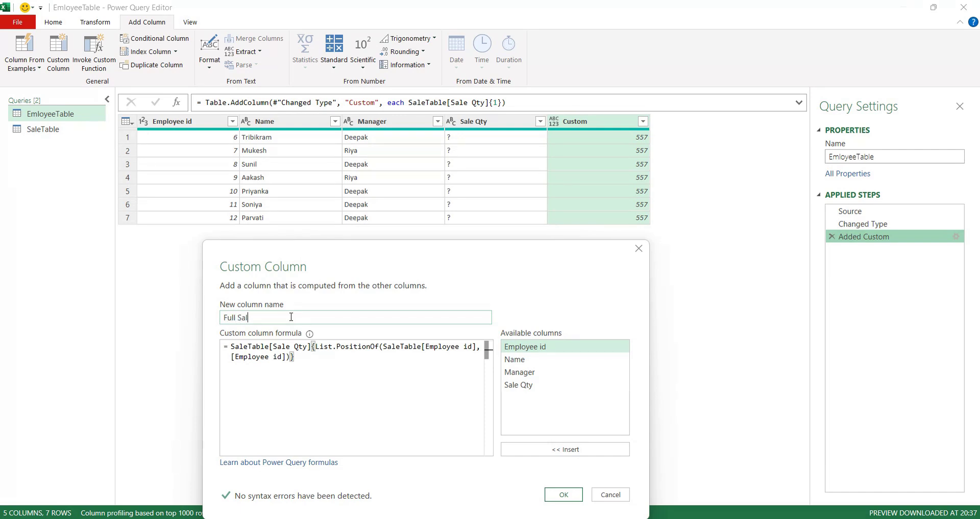
key(ctrl+a)
key(BackSpace)
text(Final Sale Qty)
click(563, 496)
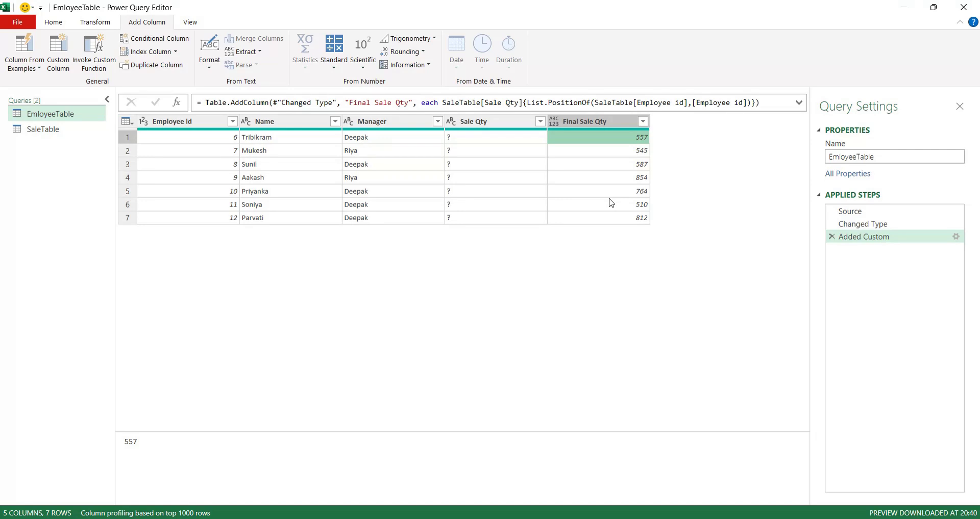
Step: Check the Final Sale Qty values for employee ids 6 and 10 against their matching rows in SaleTable
click(225, 141)
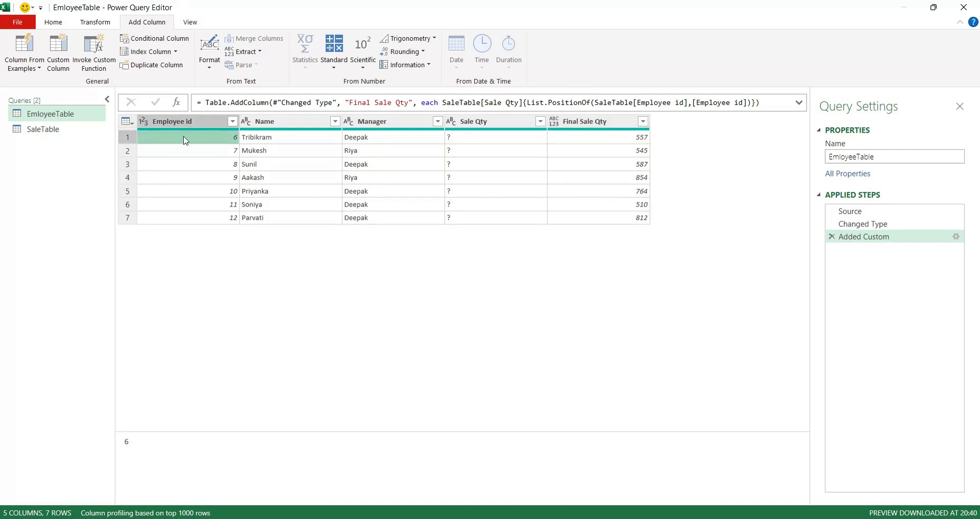
click(32, 131)
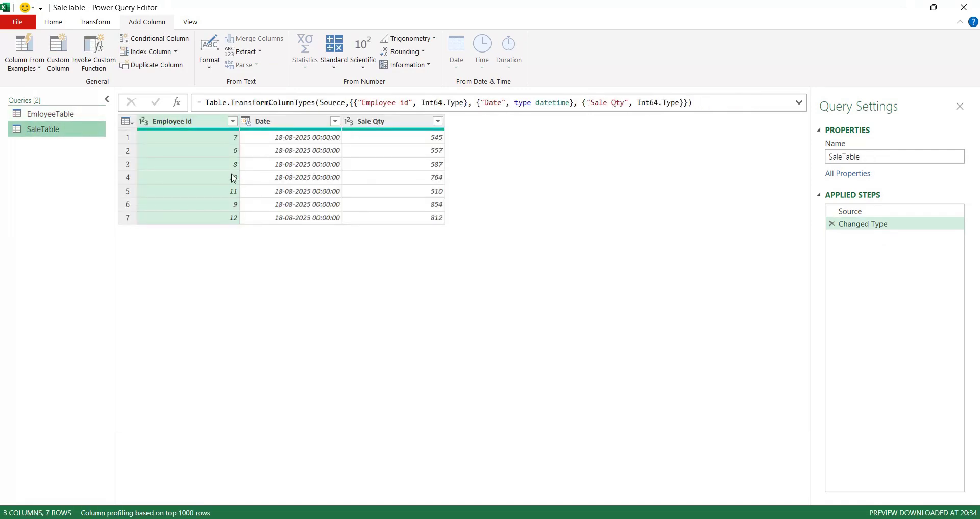
click(134, 151)
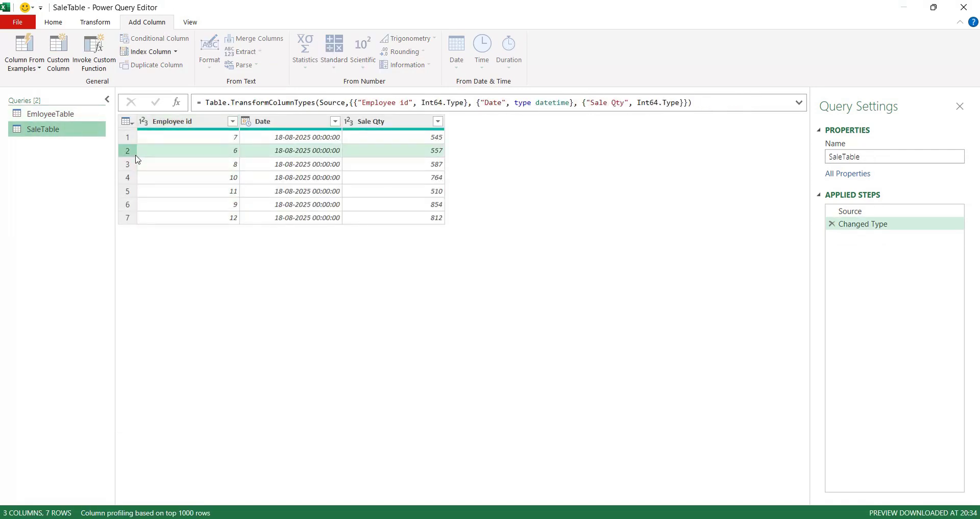
click(61, 114)
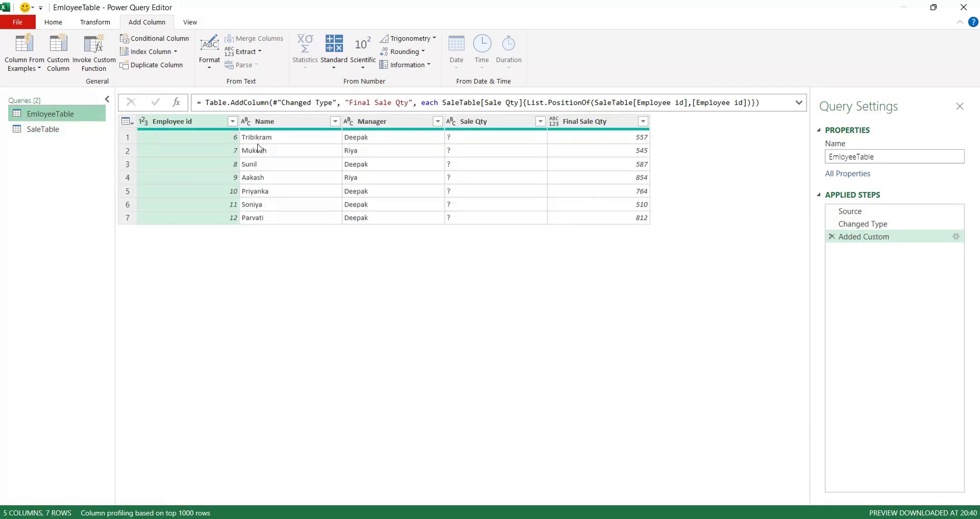
click(209, 198)
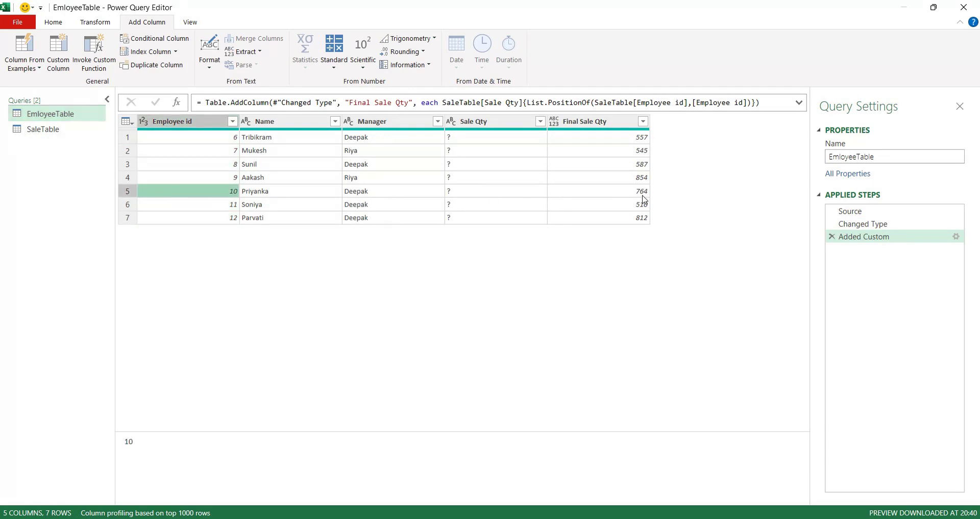
click(44, 129)
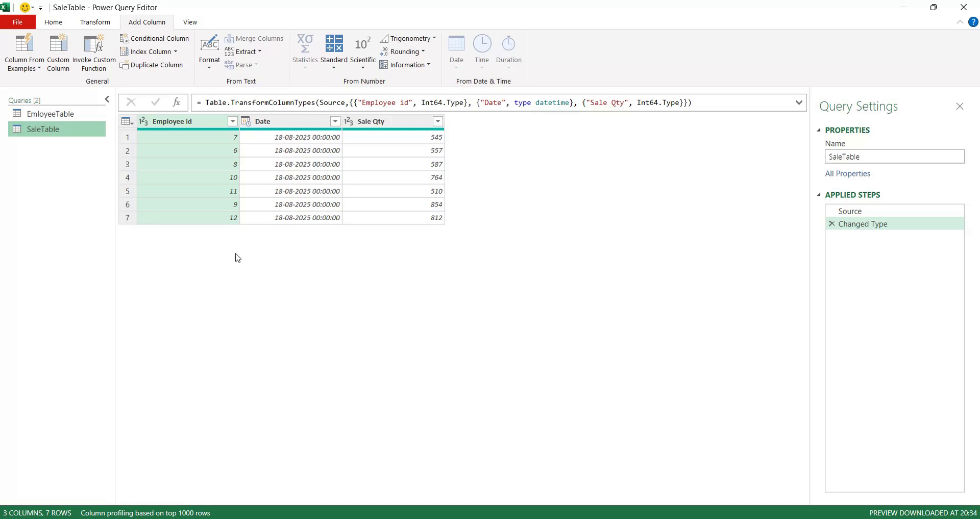
click(173, 182)
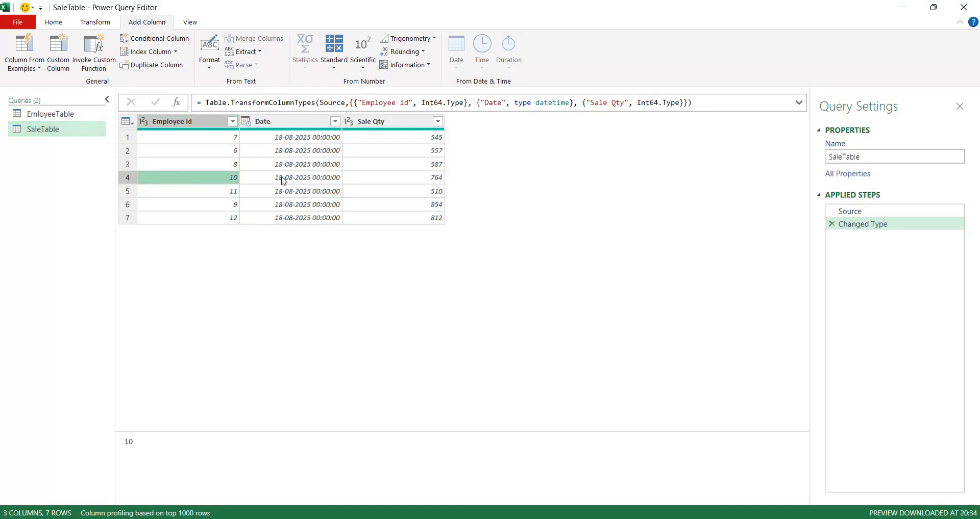
click(406, 182)
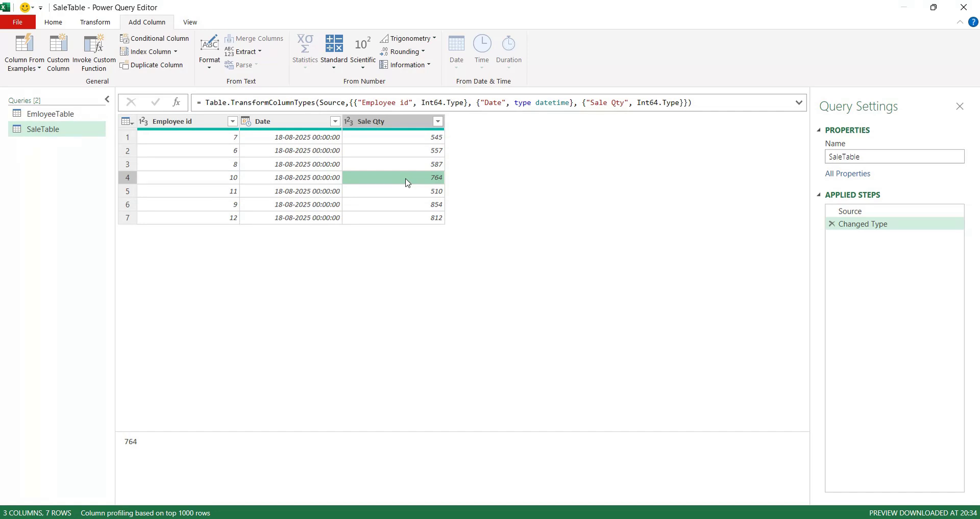
Step: Remove the original Sale Qty placeholder column from the EmloyeeTable query
click(76, 115)
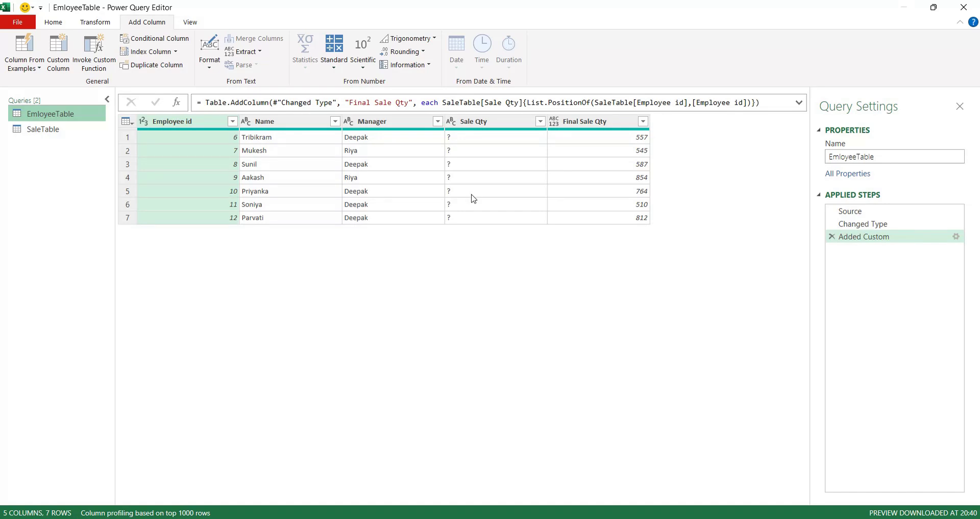
click(474, 122)
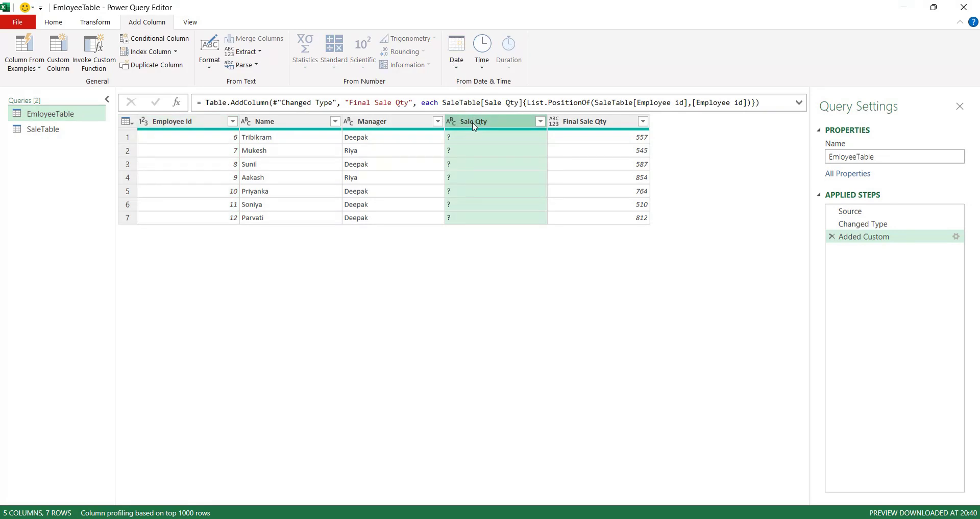
right_click(474, 125)
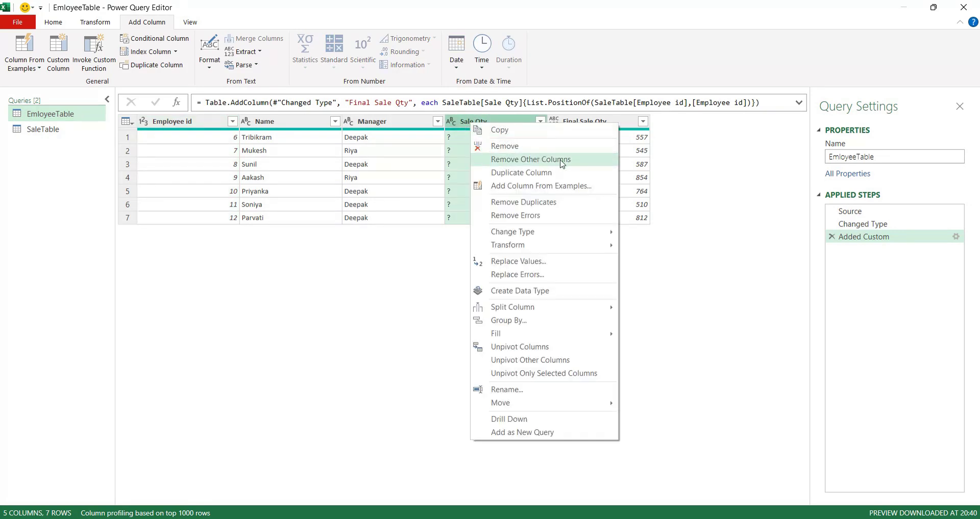
click(519, 148)
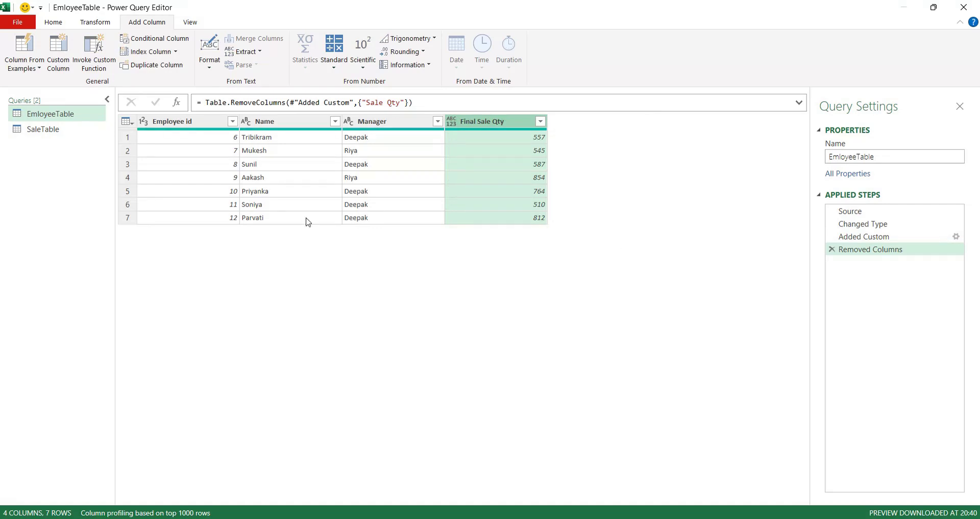
Step: Apply the query changes with Close & Load and return to the workbook
click(53, 24)
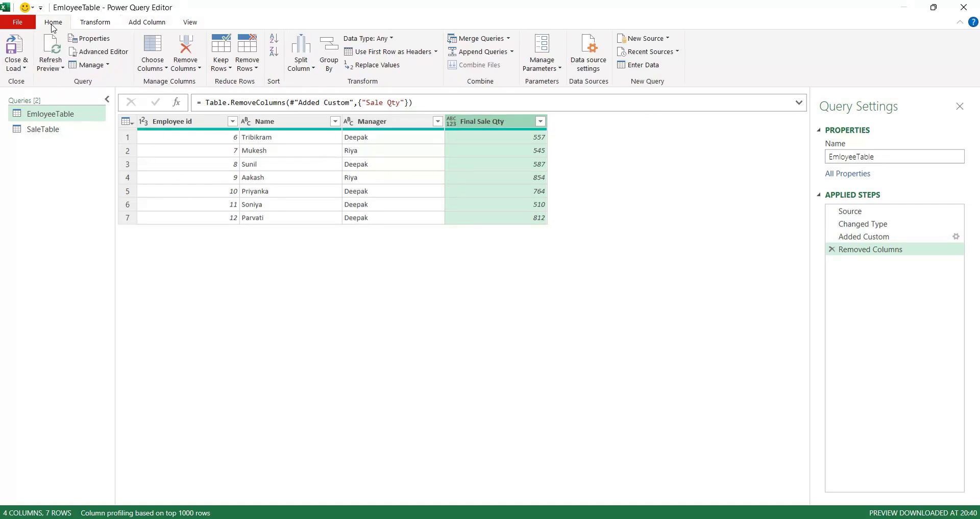
click(15, 66)
click(43, 81)
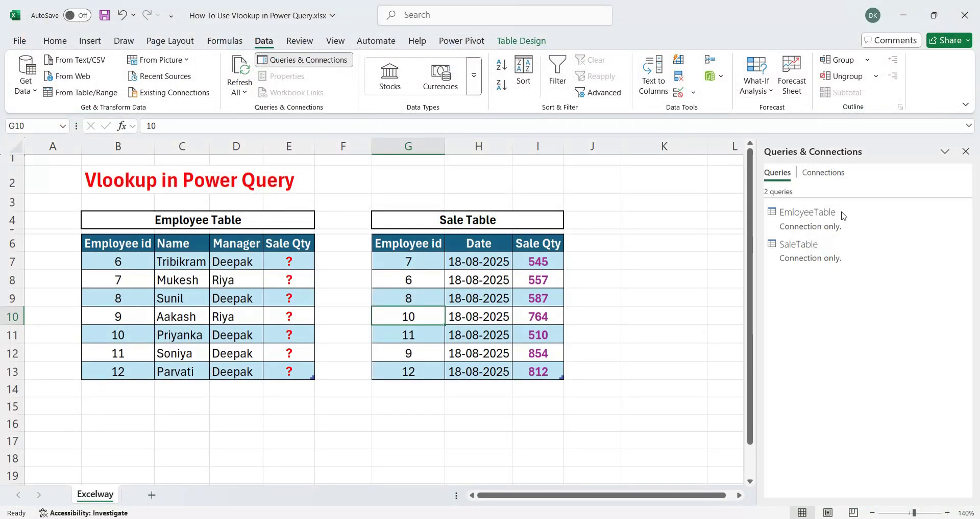
Step: Preview the EmloyeeTable query's result and select the empty cell K4 beside the Sale Table on the Excelway sheet
mouse_move(839, 218)
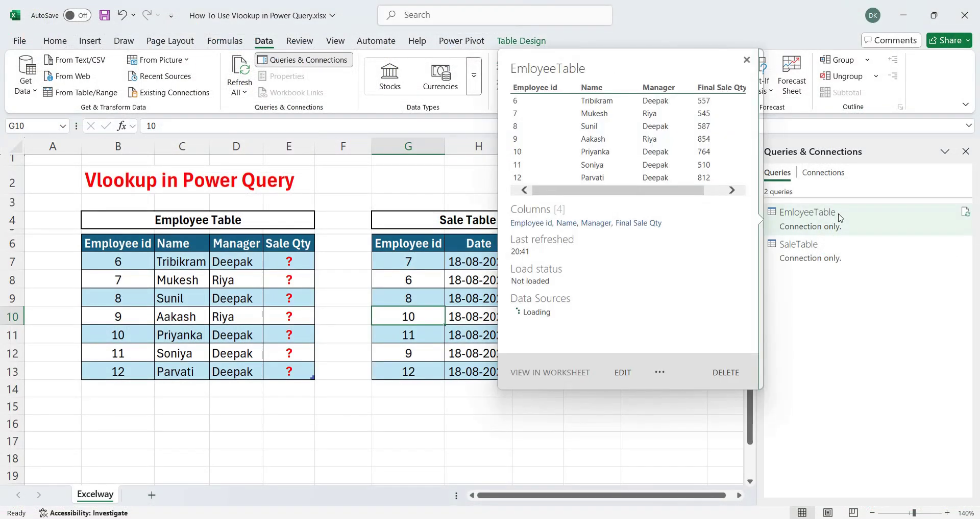
click(431, 171)
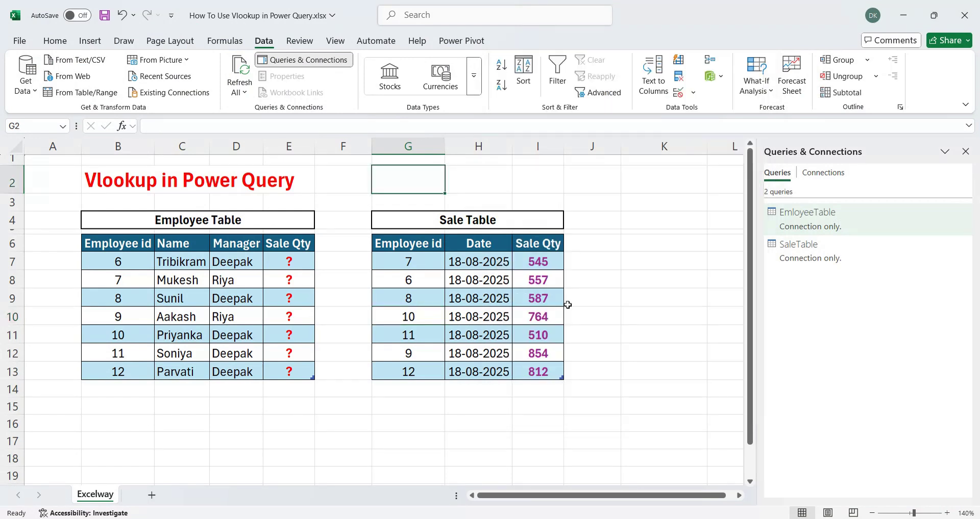
scroll(565, 304, right, 2)
click(597, 220)
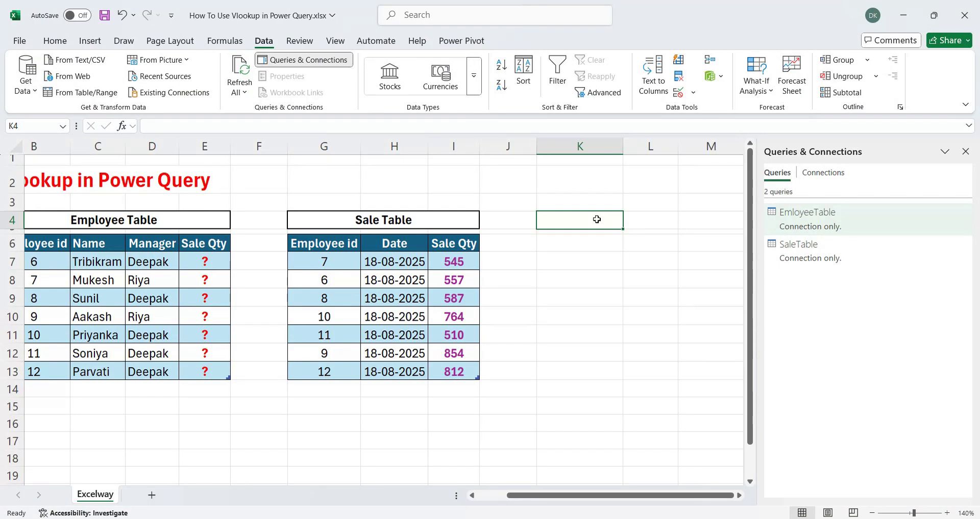
Step: Load the EmloyeeTable query as a table into the existing Excelway worksheet at cell K6 and select a Final Sale Qty cell in it
right_click(862, 228)
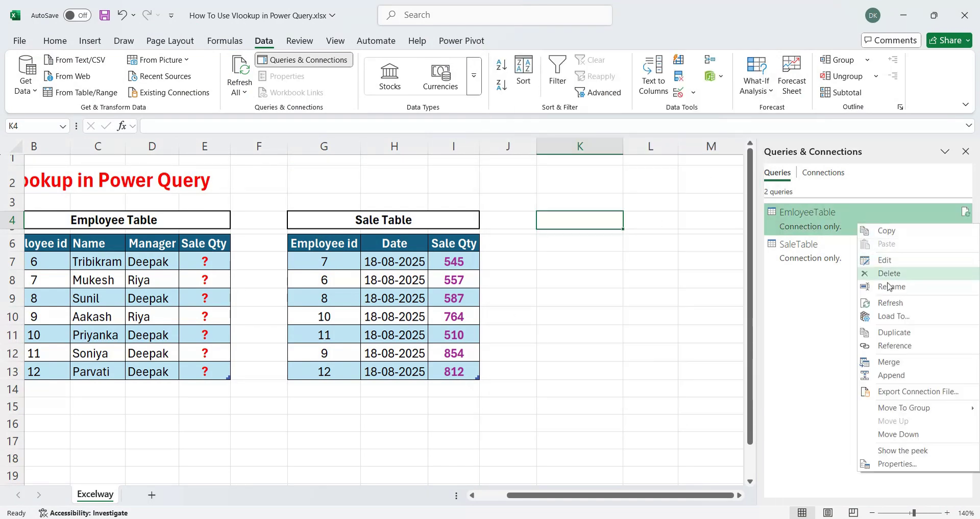
click(893, 317)
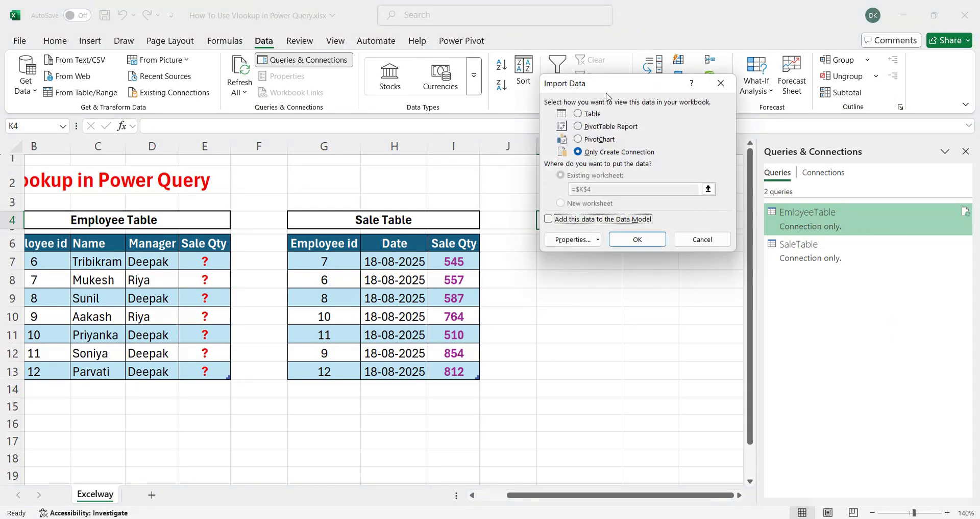
drag(607, 93, 284, 111)
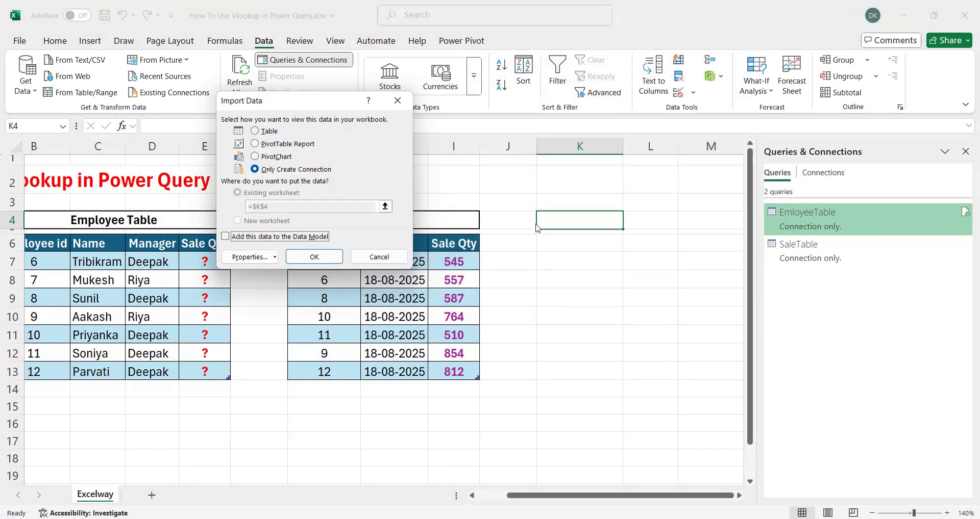
click(254, 132)
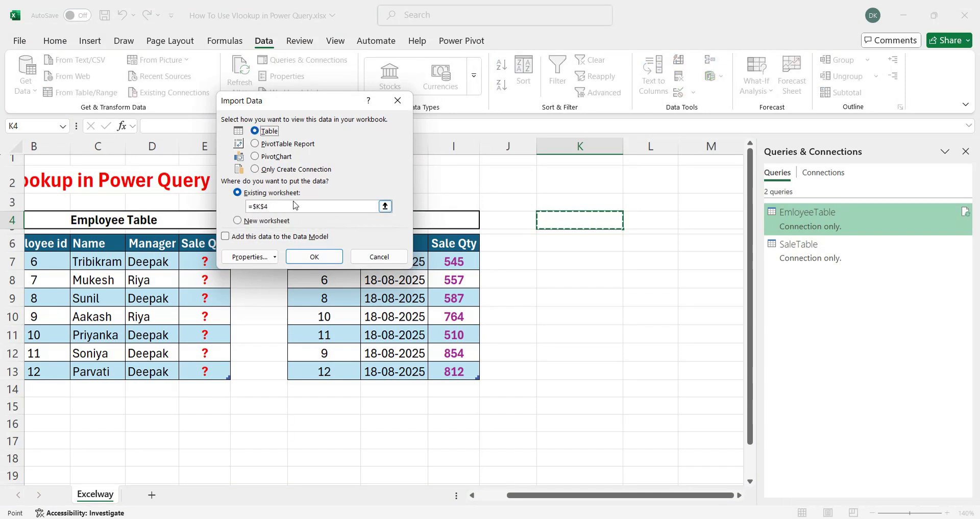
click(558, 247)
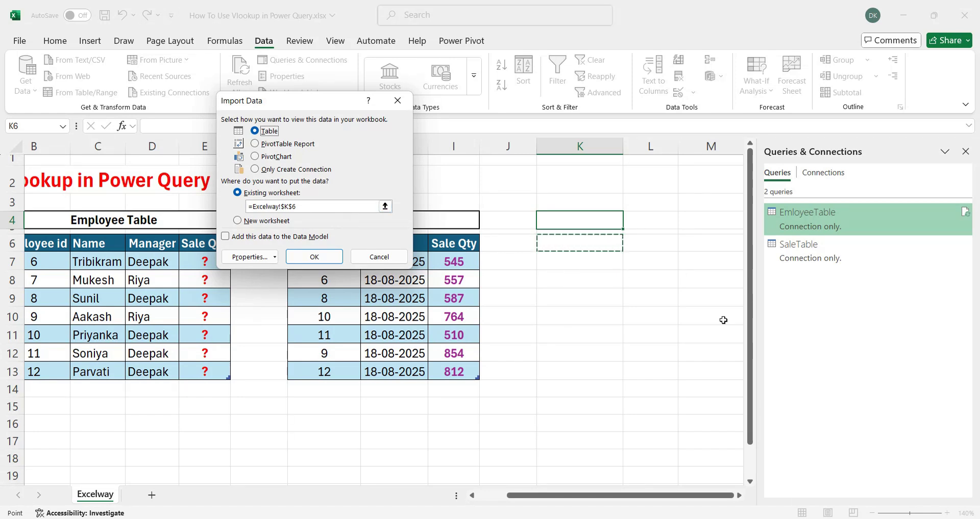
click(327, 259)
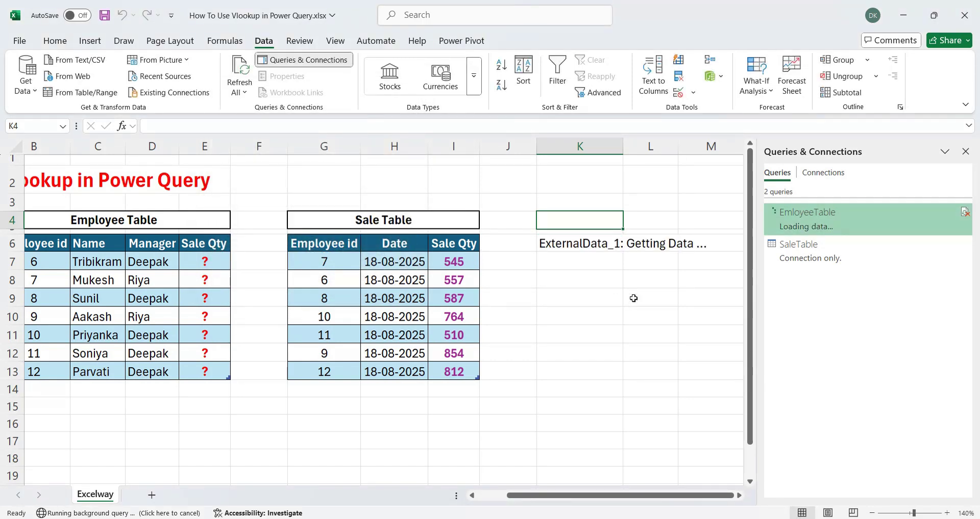
scroll(634, 299, right, 3)
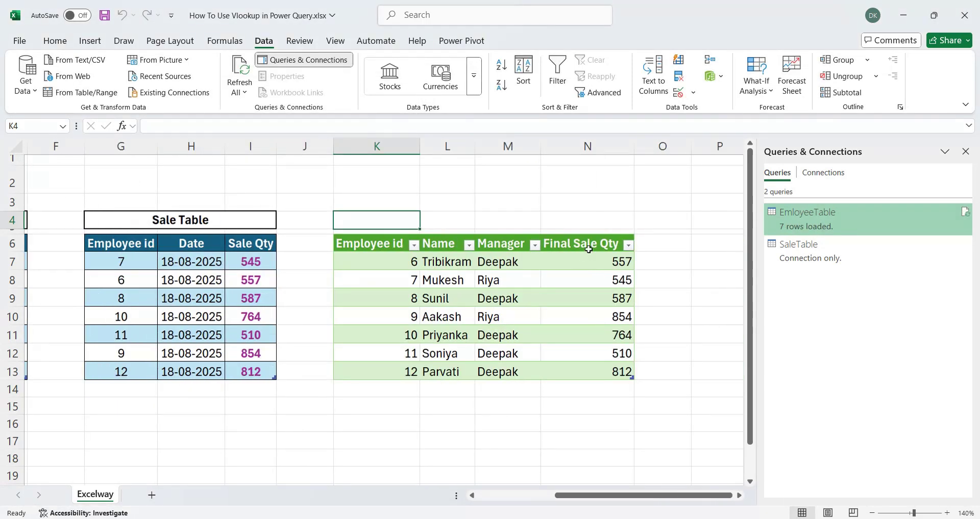
click(601, 319)
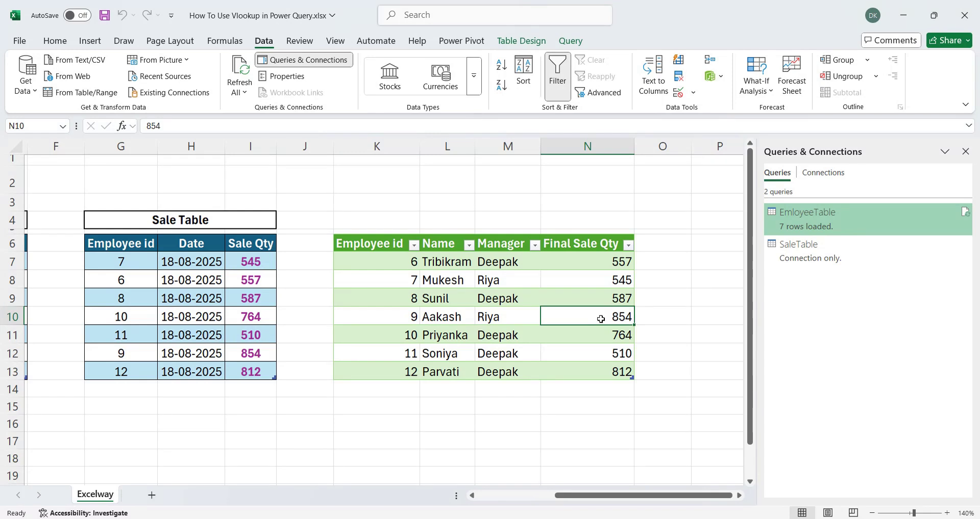